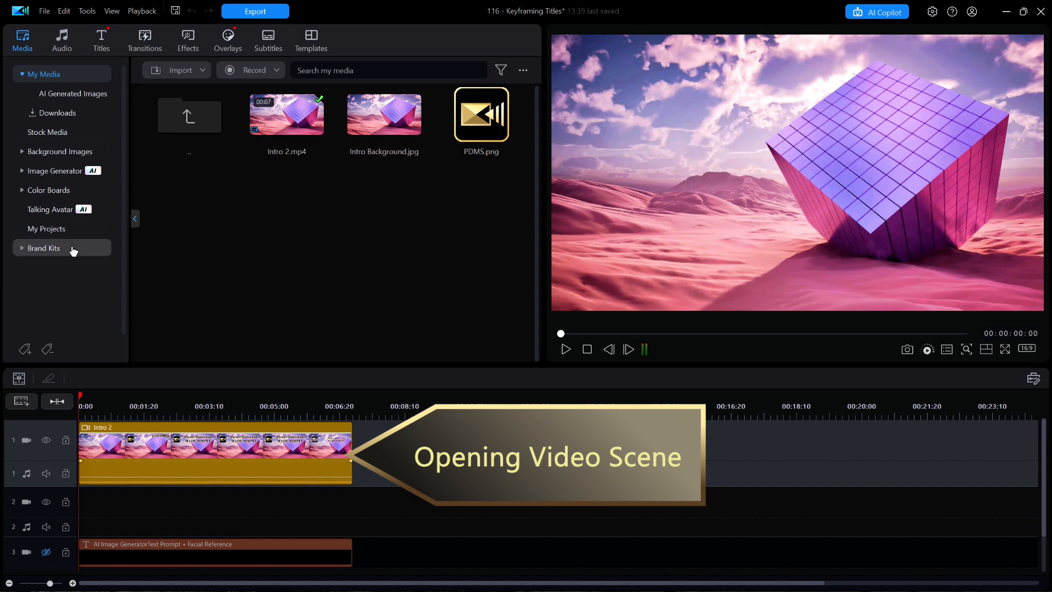
Look through the intros and outros stored in the Made Simple brand kit, then return to the project media
click(22, 249)
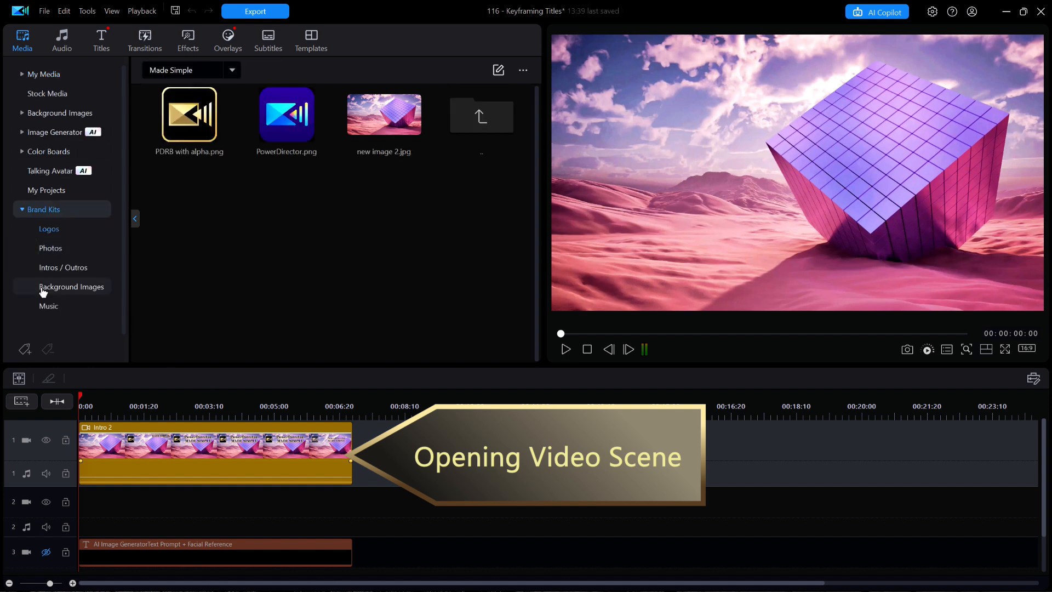
click(44, 267)
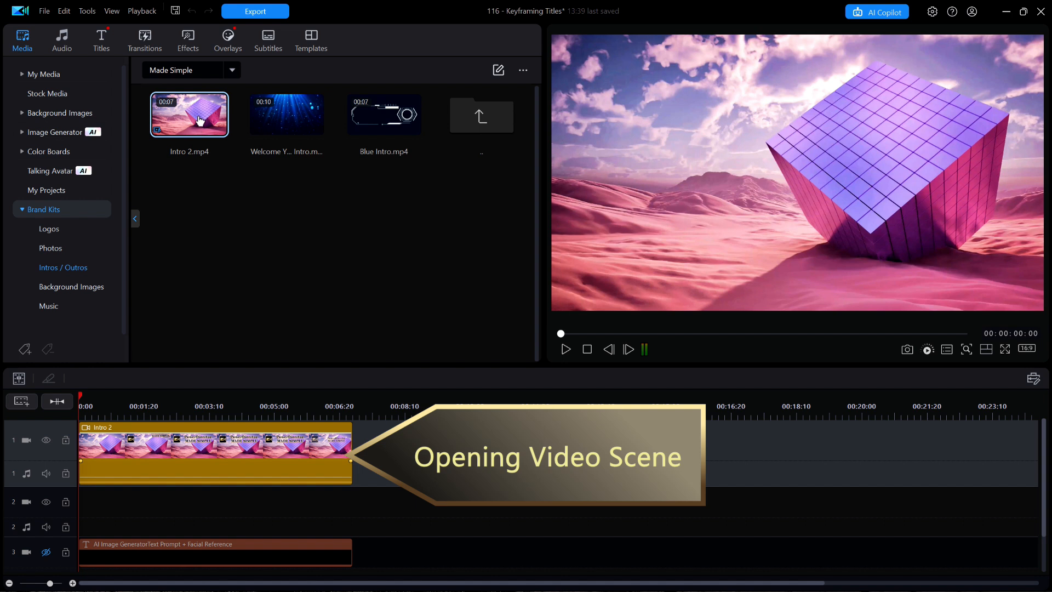
click(61, 76)
click(66, 77)
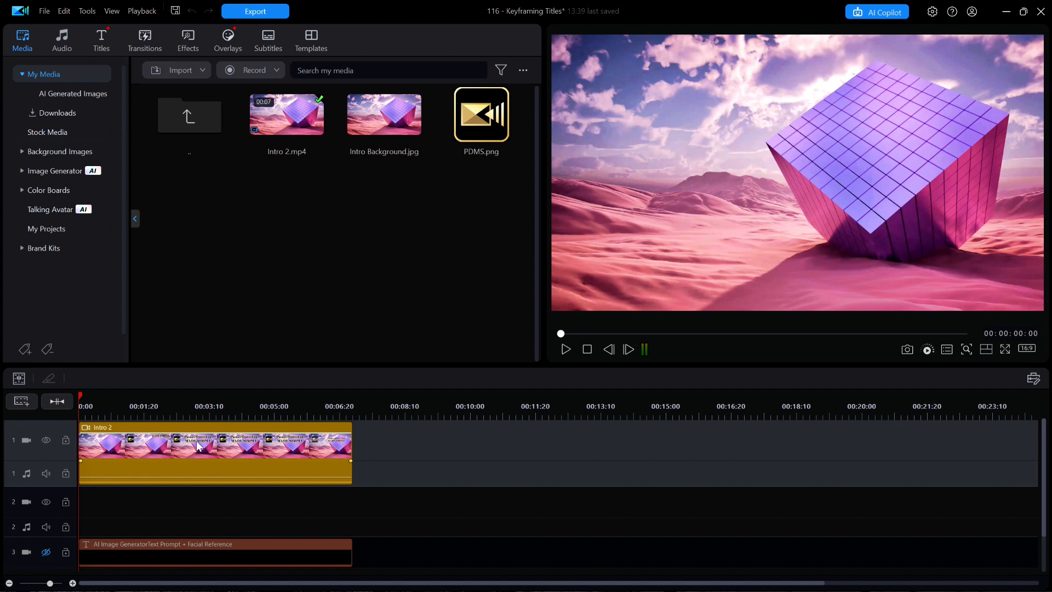
Move the Intro 2 clip to start at about 8 seconds and place the Default plain text title at the start of track 1
drag(190, 425, 508, 444)
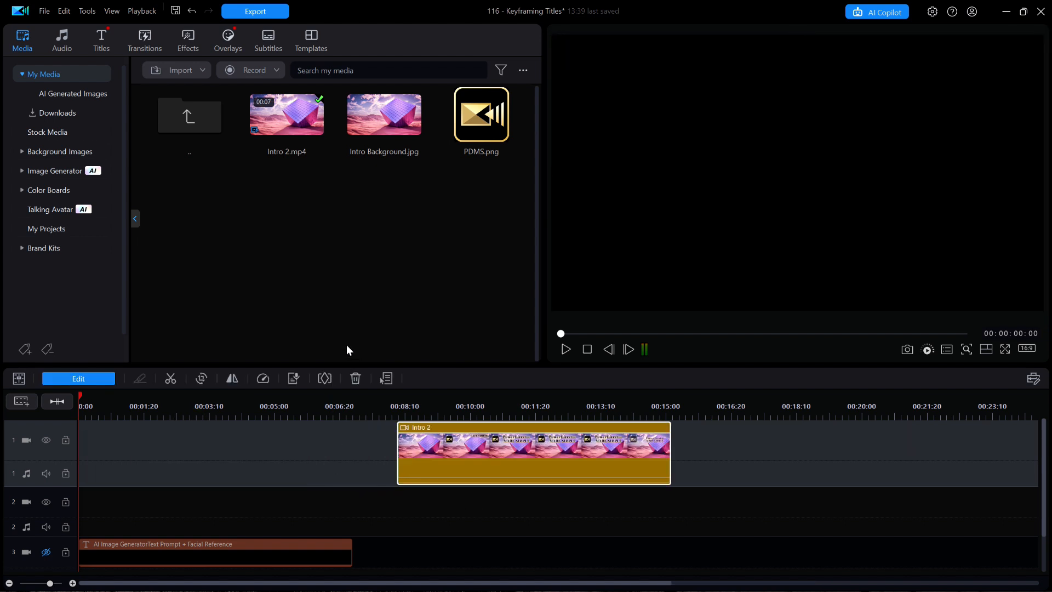
click(101, 41)
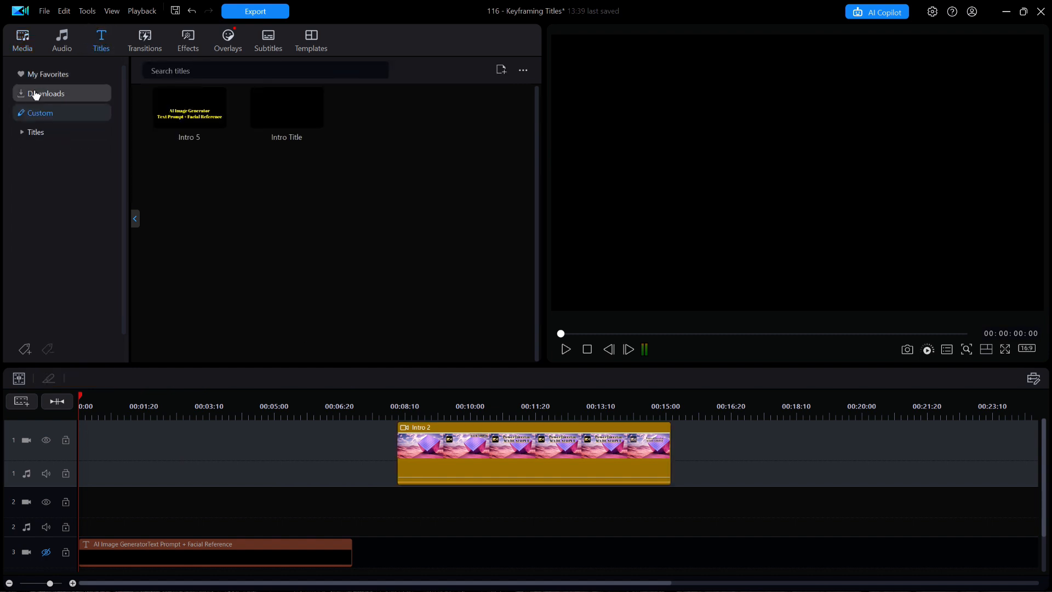
click(18, 132)
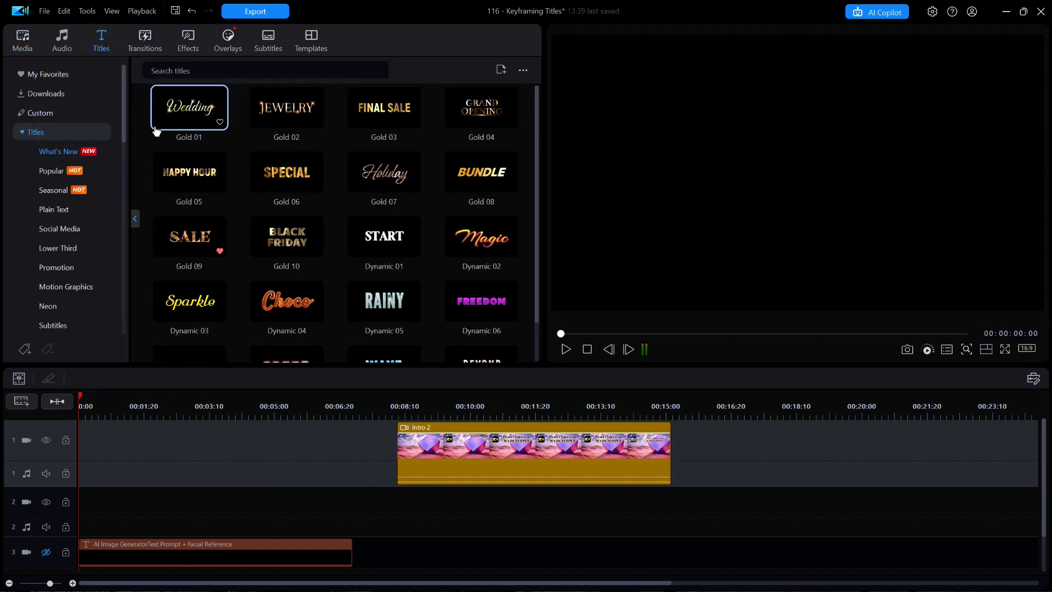
click(53, 209)
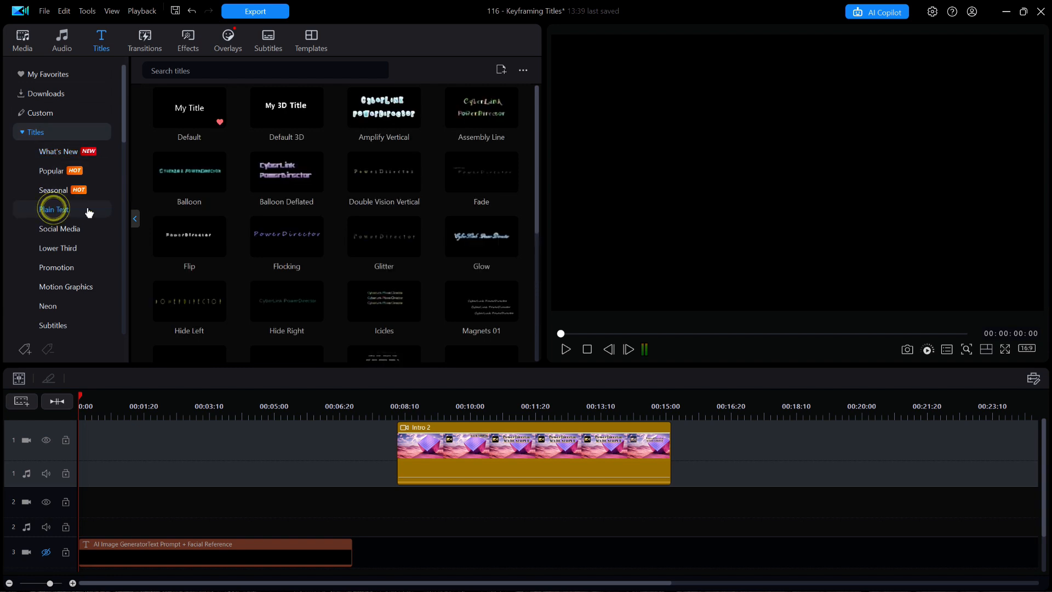
drag(184, 104, 61, 442)
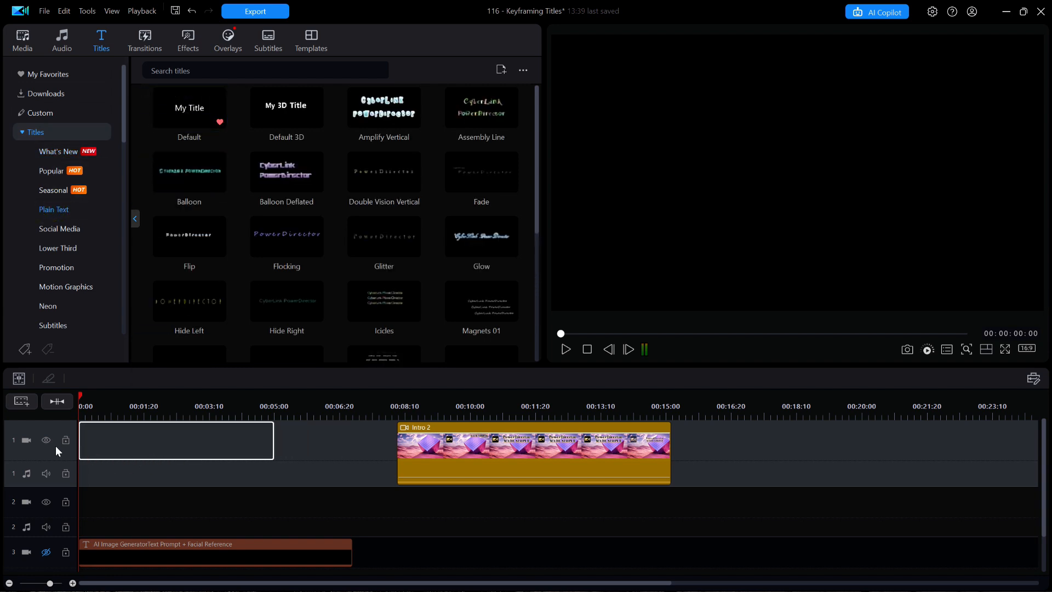
Set the duration of the new title clip to 7 seconds
click(171, 378)
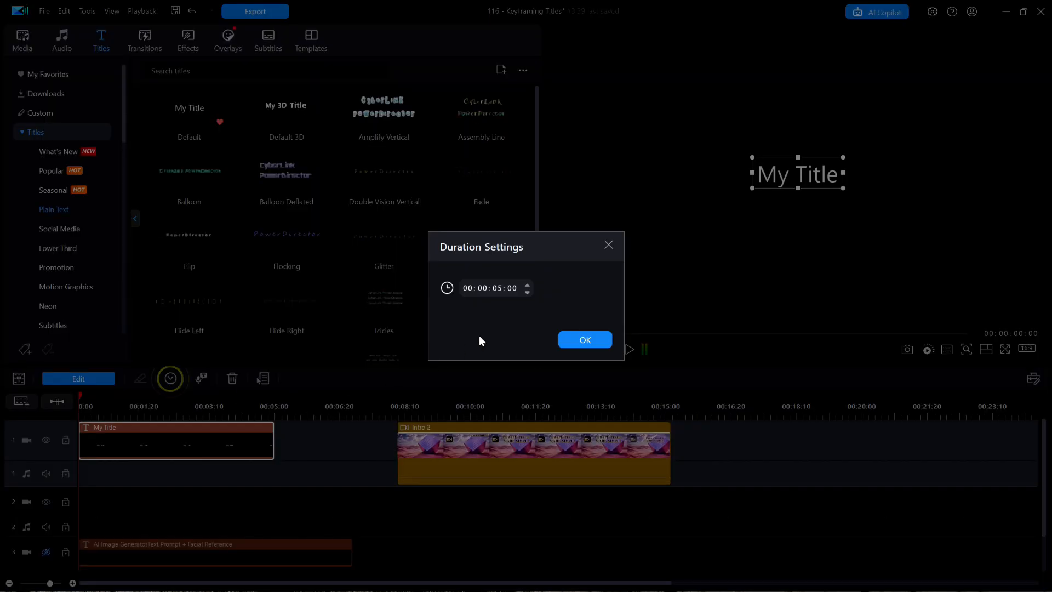
click(497, 288)
key(Return)
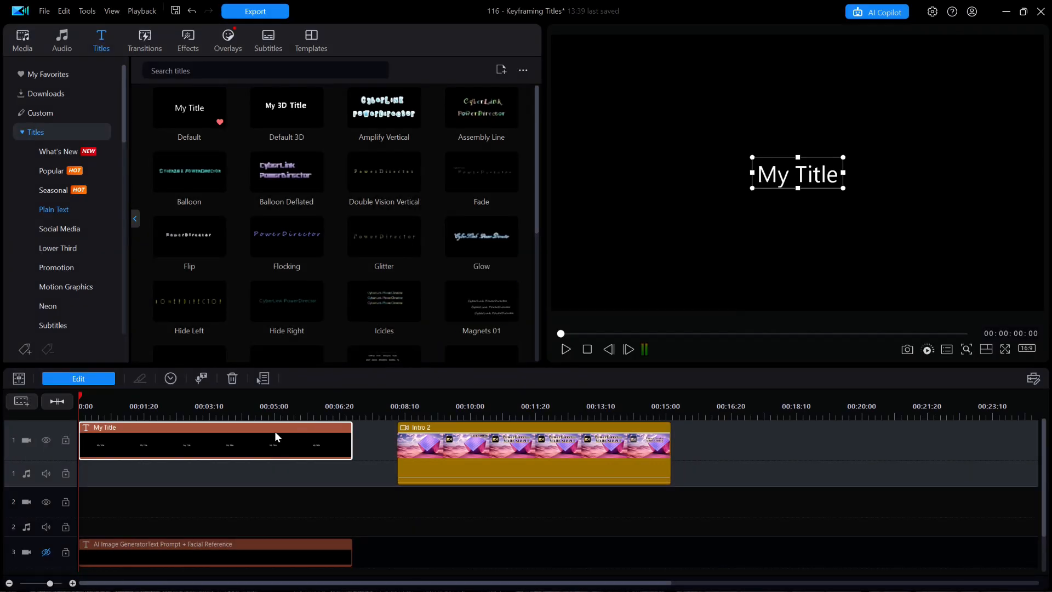
Open the title for advanced editing and insert Intro Background.jpg as its background, stretched to fit
double_click(230, 434)
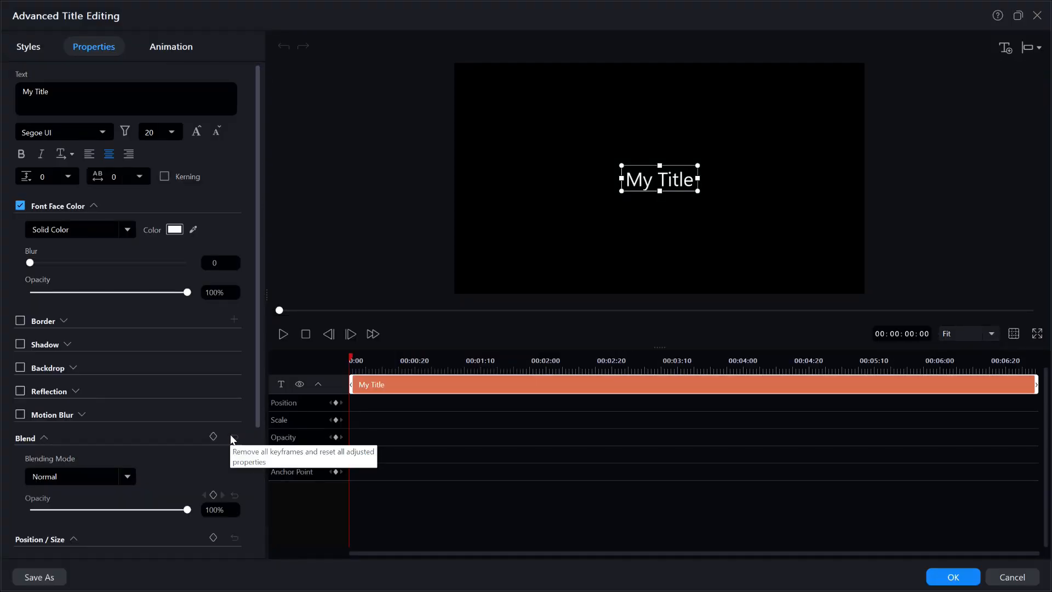
right_click(530, 212)
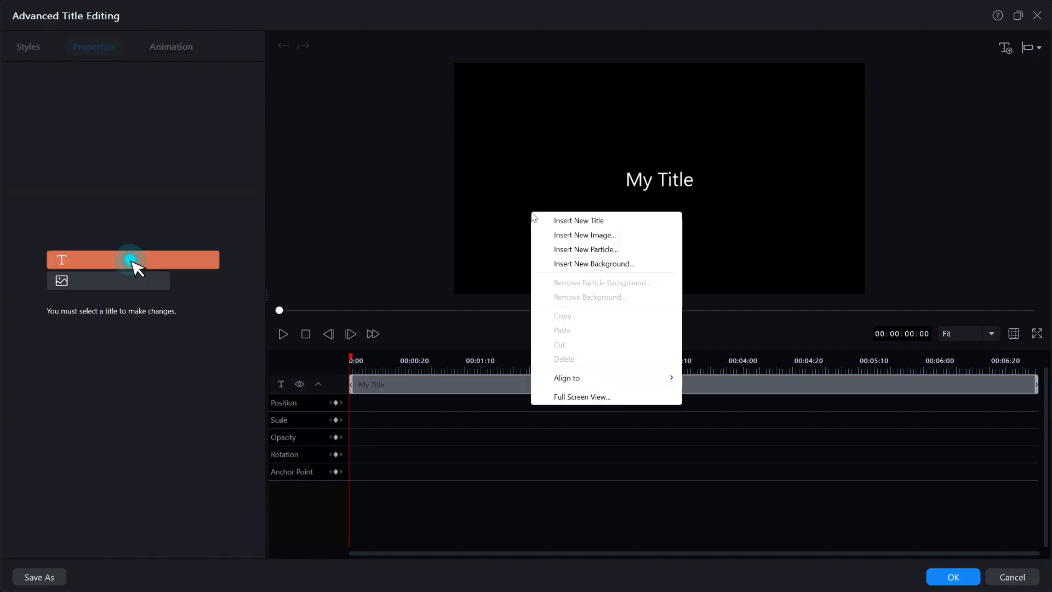
click(585, 264)
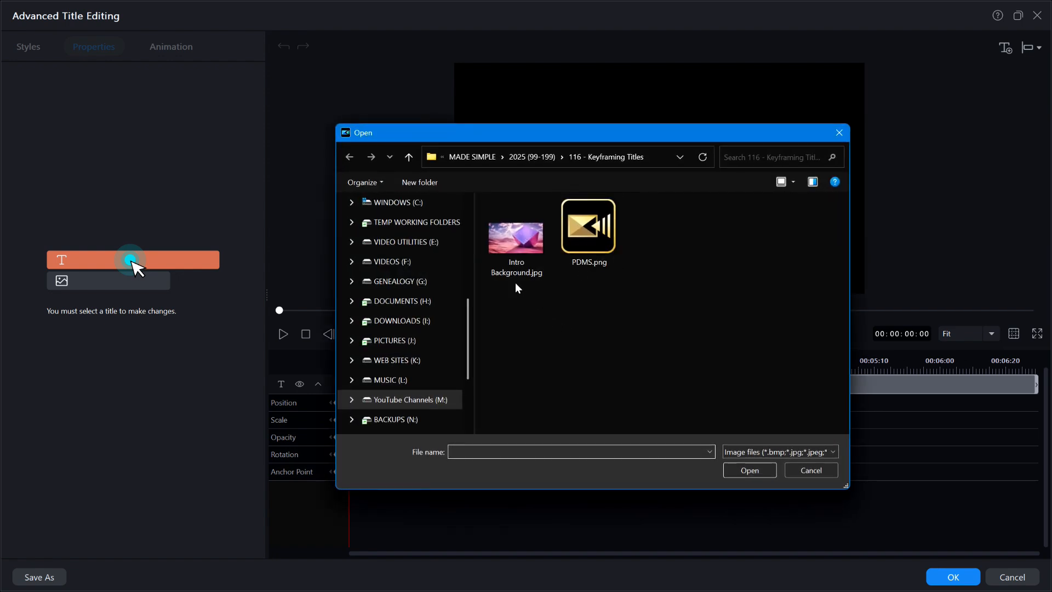
click(515, 247)
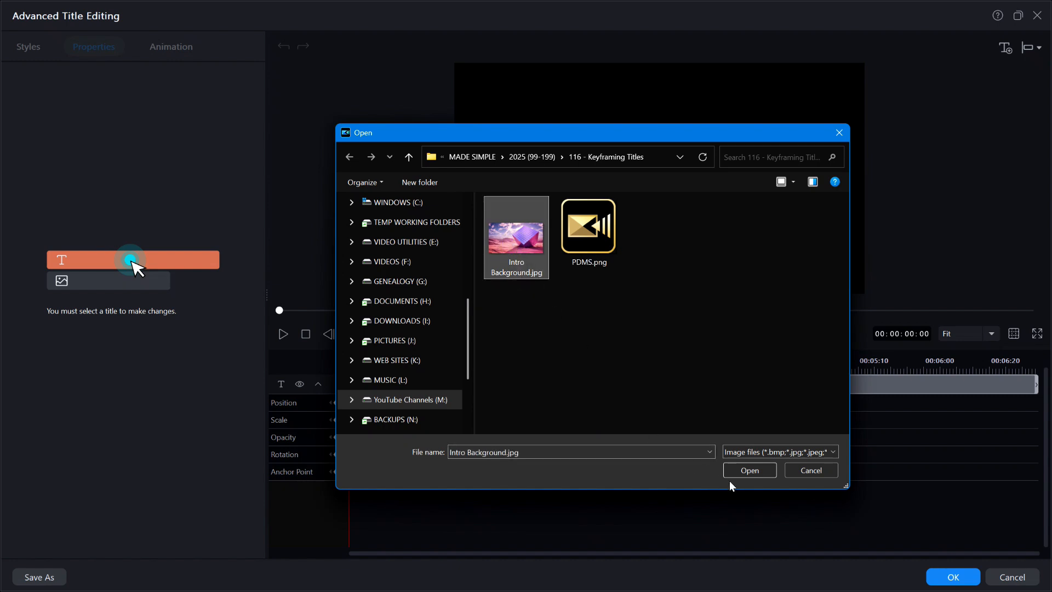
click(749, 470)
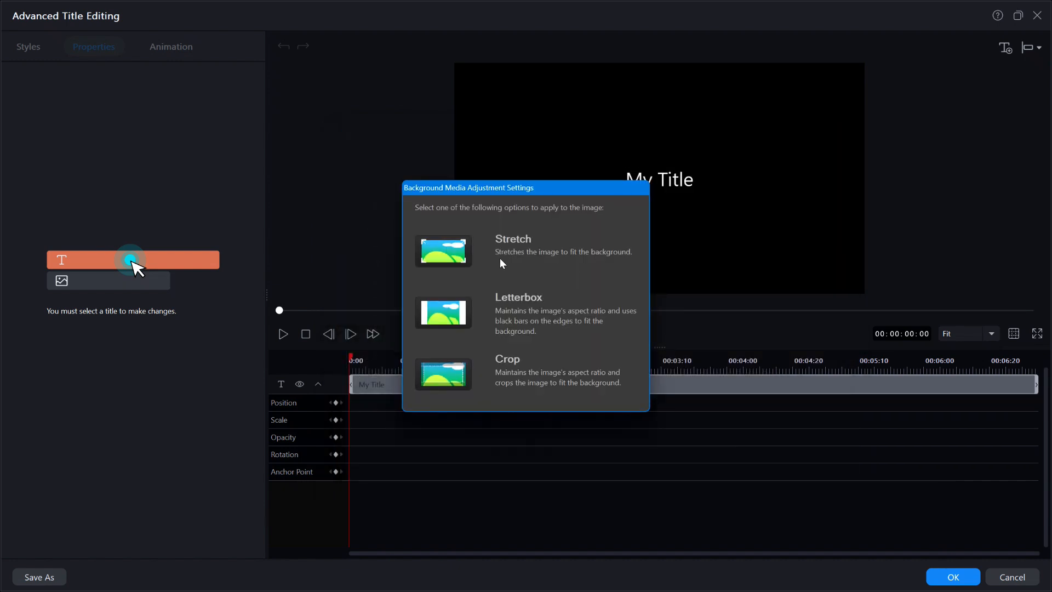
click(448, 253)
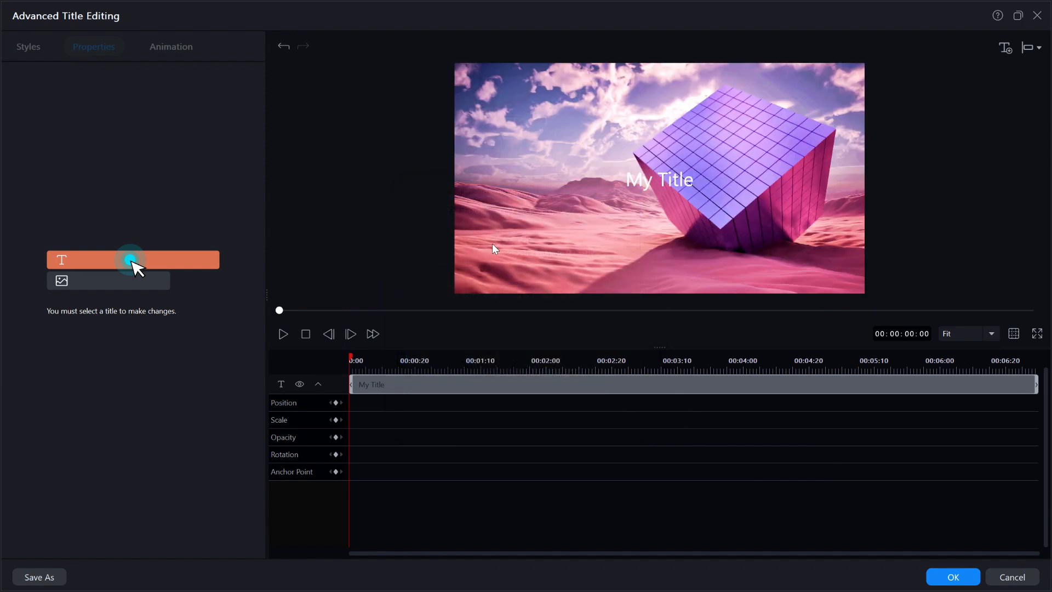
Insert the PDMS.png image into the title, shrink it and move it to the upper-left corner of the frame
right_click(542, 188)
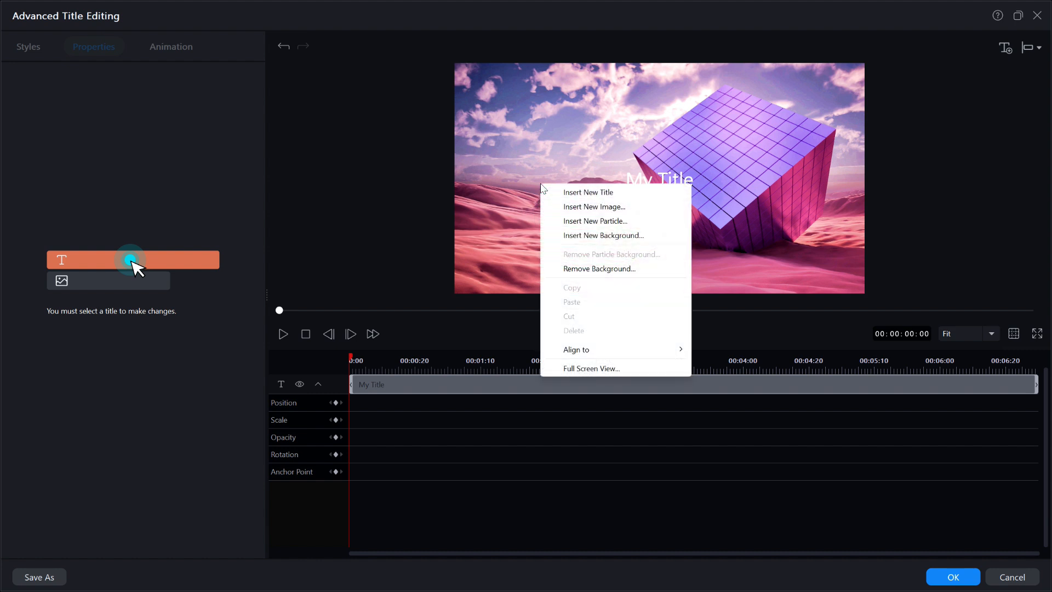
click(584, 209)
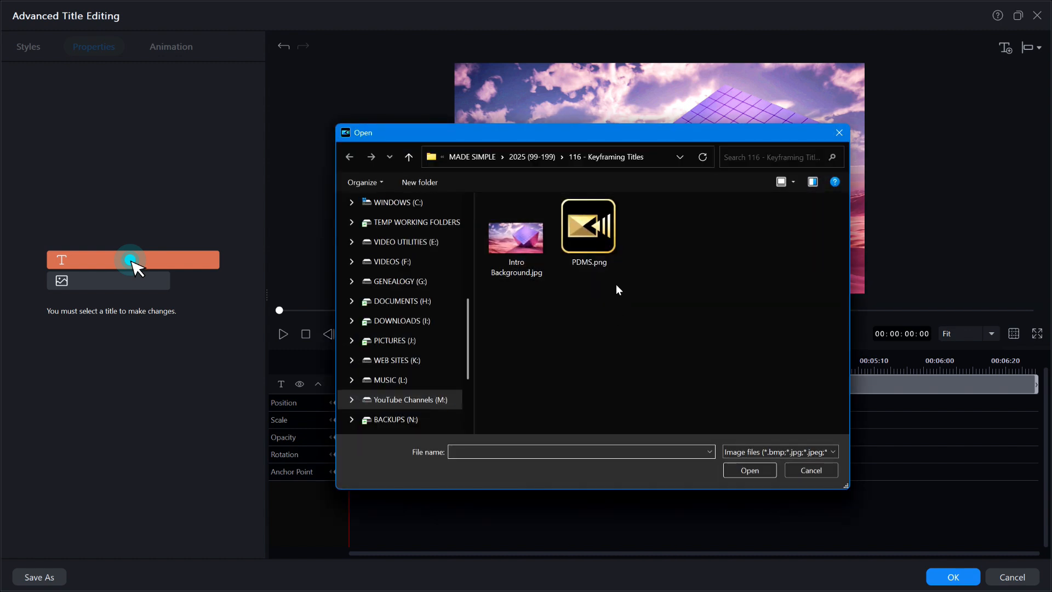
double_click(591, 231)
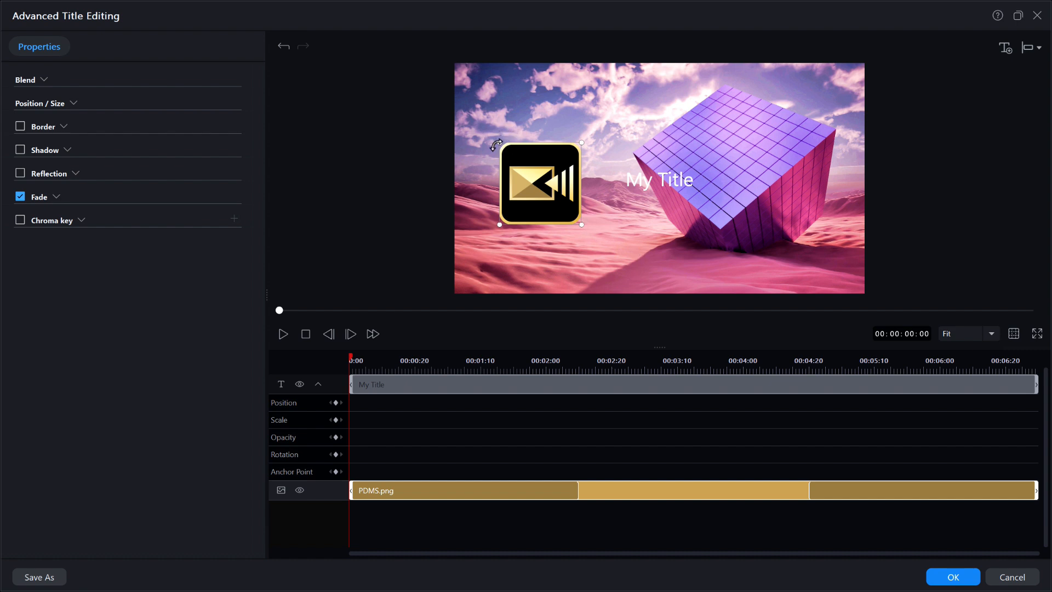
drag(500, 144, 522, 163)
drag(556, 194, 512, 109)
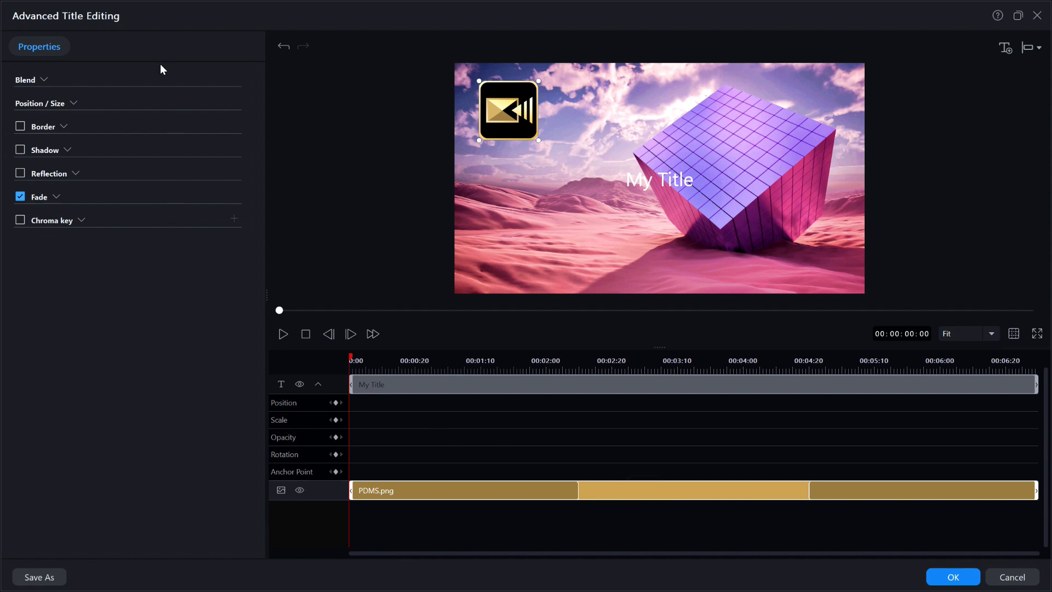
Adjust the logo's fades so the fade-in ends at 00:00:01:15 and the fade-out starts at 00:00:05:00
click(56, 196)
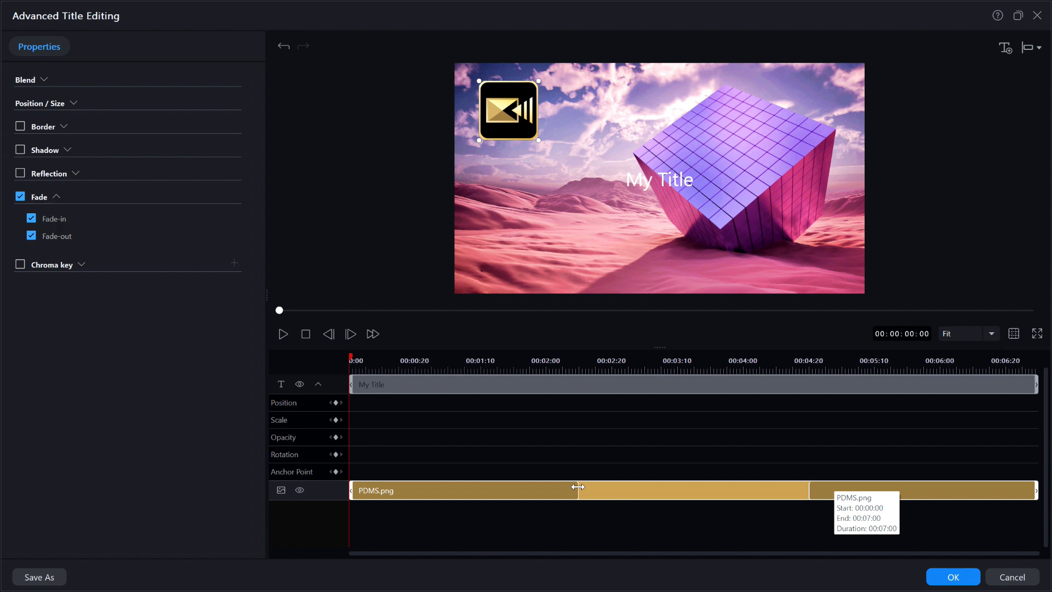
drag(577, 486, 496, 496)
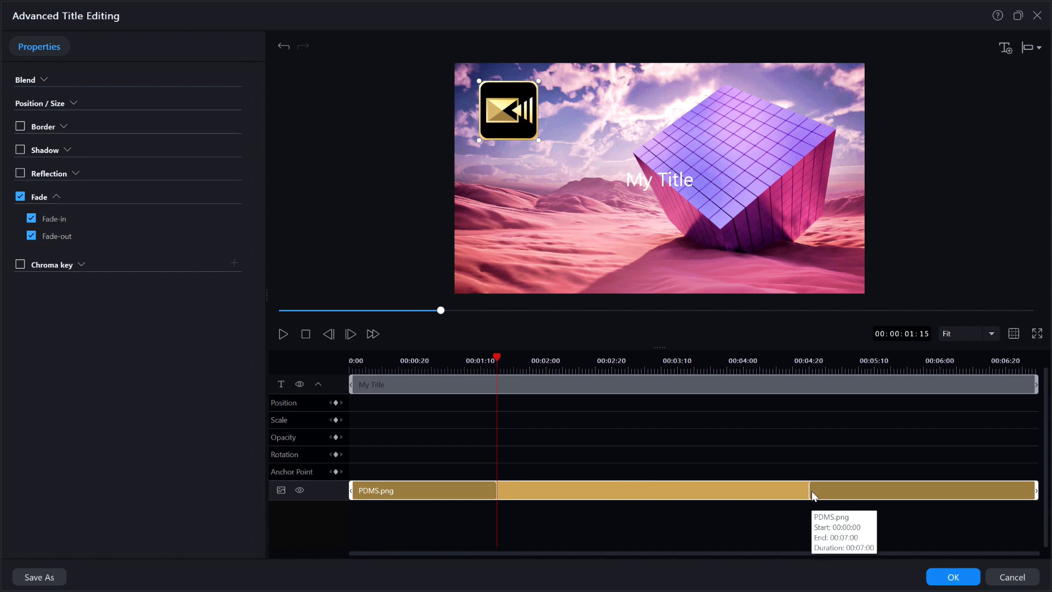
drag(806, 491, 838, 514)
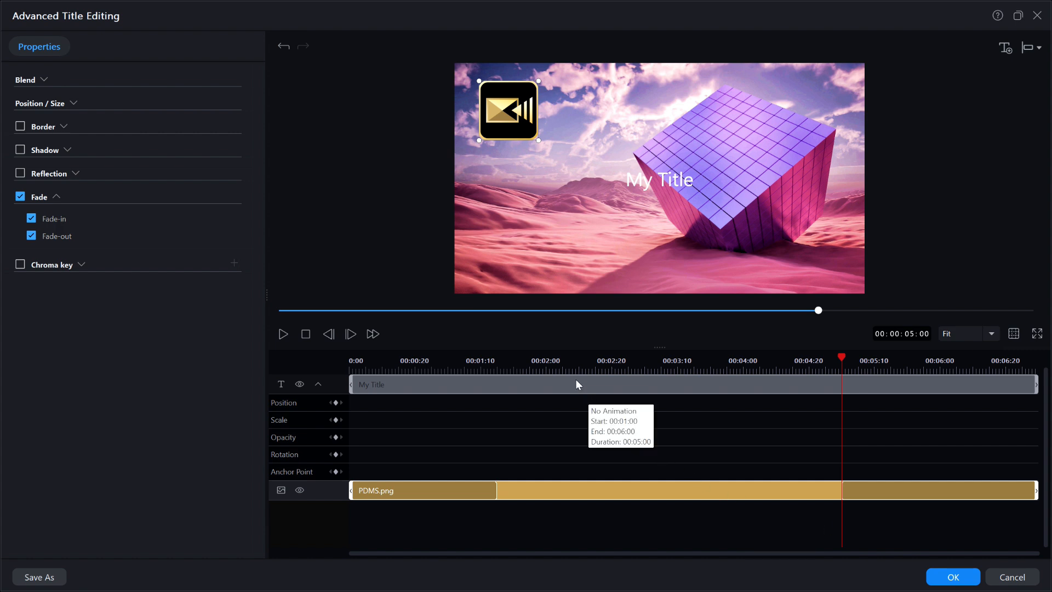
Replace the title text with "PowerDirector" and "Made Simple" on two lines and apply the title design
click(540, 383)
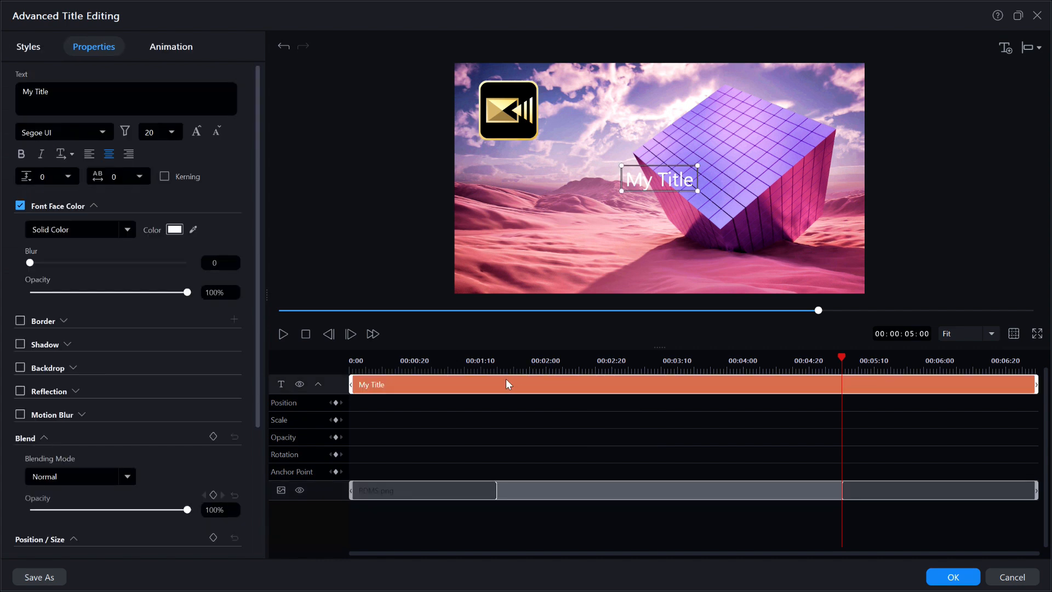
triple_click(57, 91)
text(P)
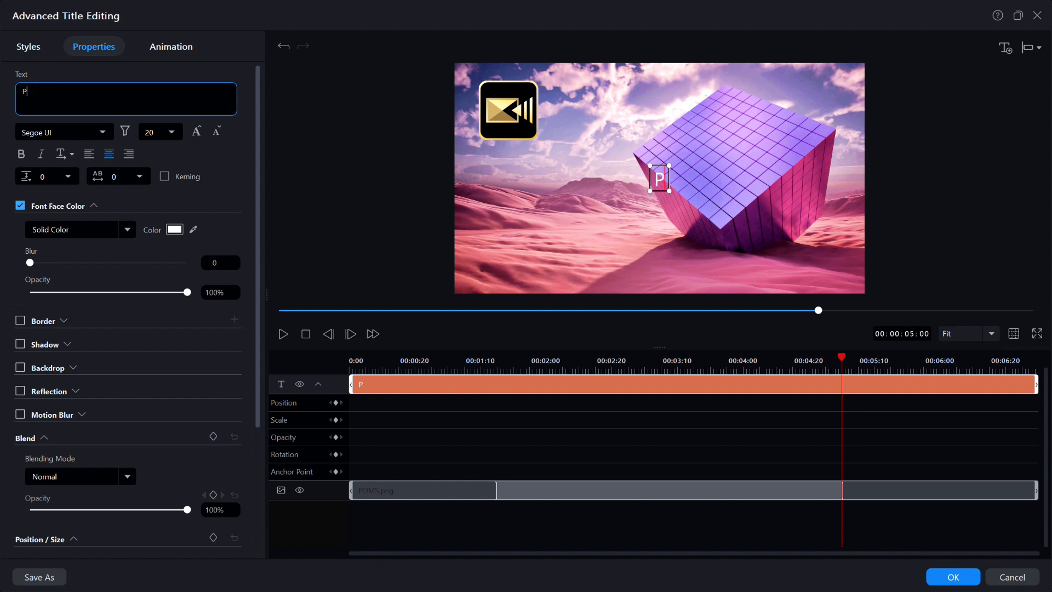
text(owerDirector)
key(Return)
text(Made Simple)
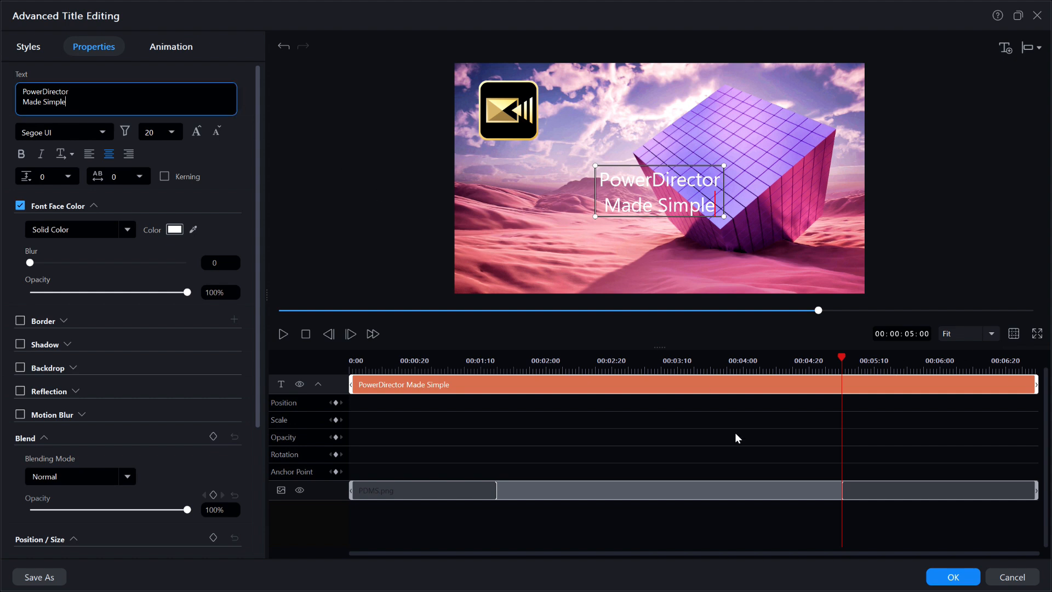
click(954, 578)
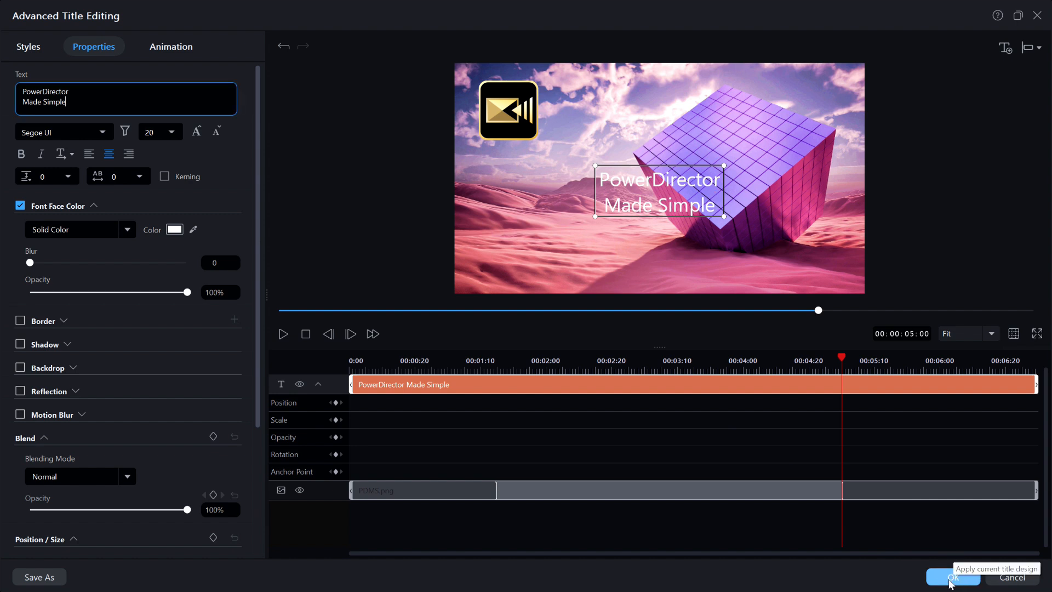
click(951, 581)
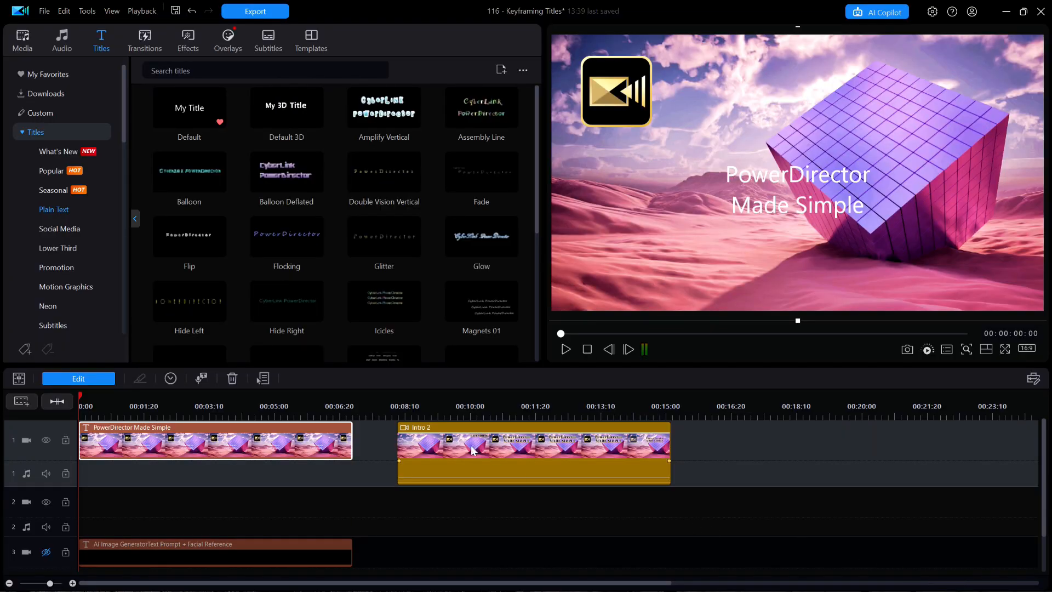
Check the finished Intro 2 clip for reference, then reopen the new title and apply the black preset style with a white outline
click(507, 404)
click(790, 182)
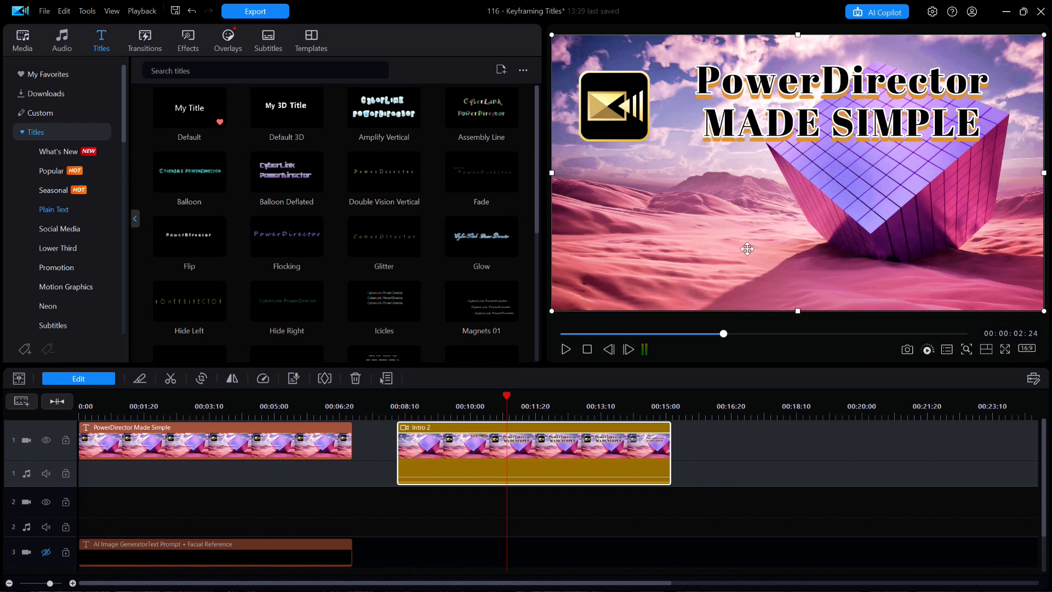
click(211, 449)
double_click(209, 445)
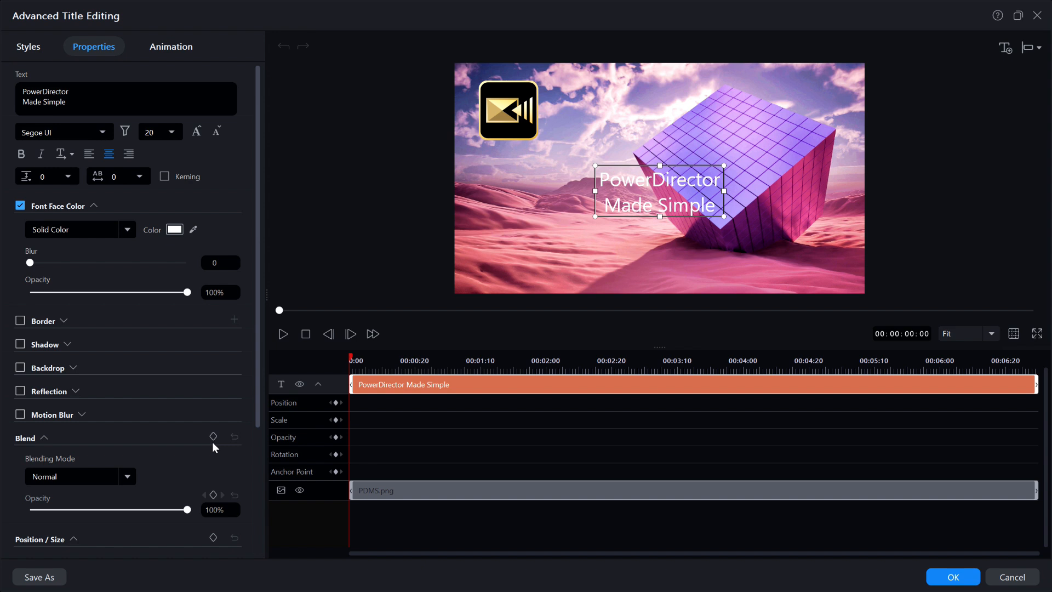
click(26, 50)
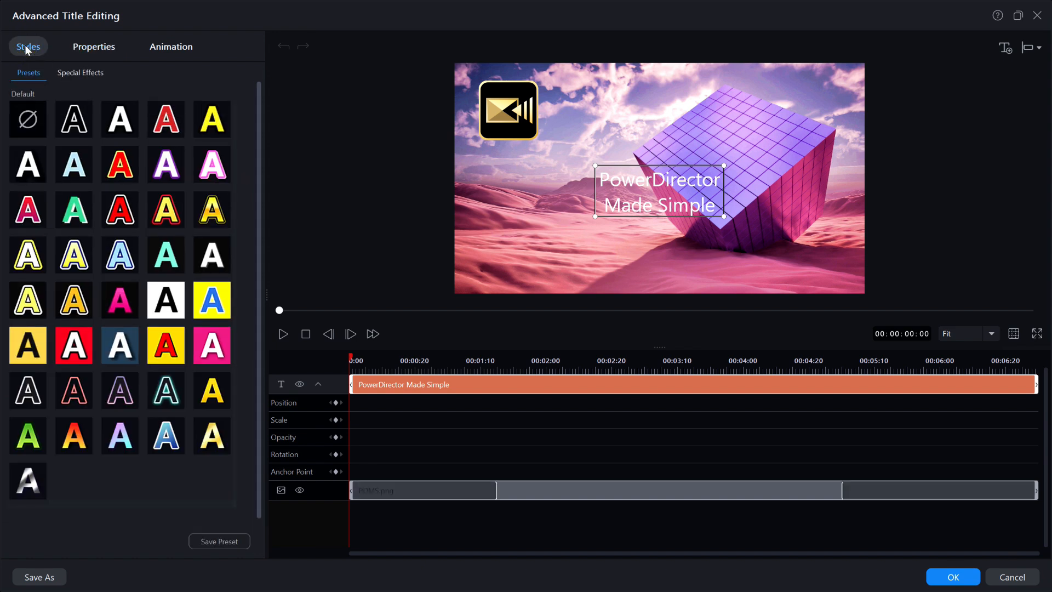
click(74, 126)
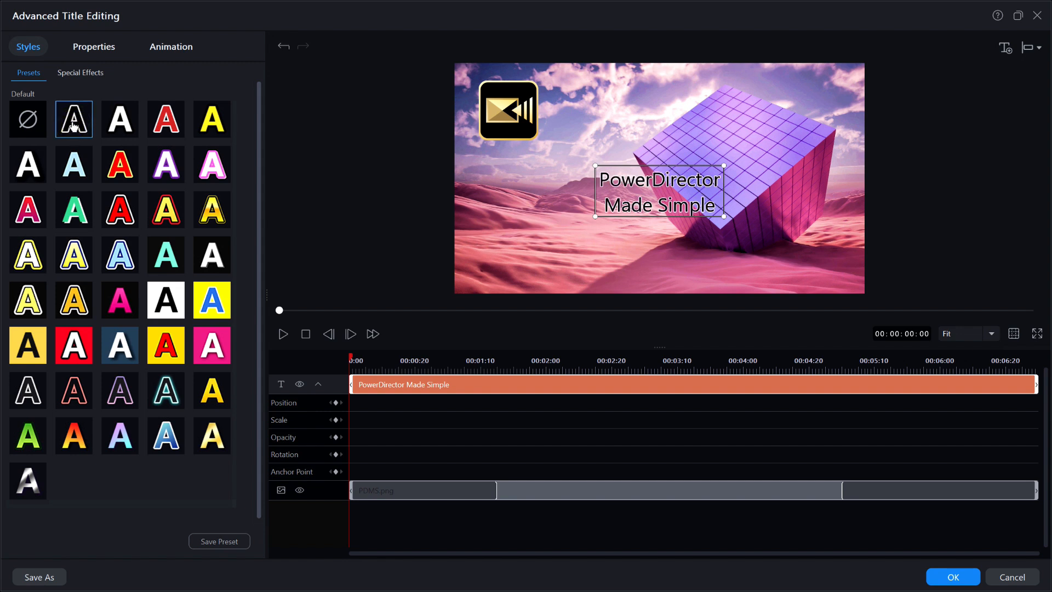
Set the title text's font to Abril Fatface at size 36
click(101, 47)
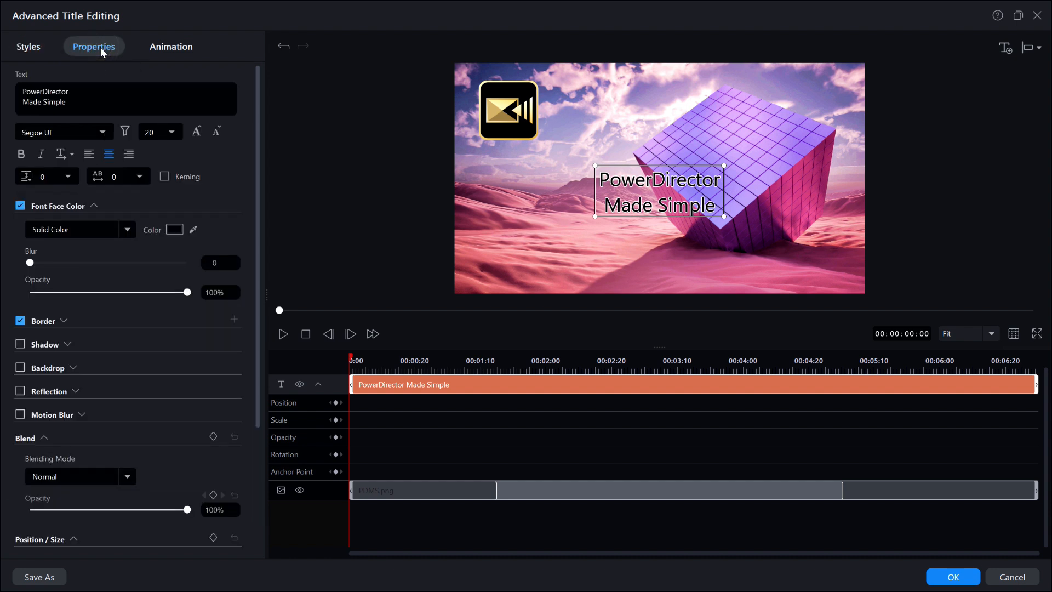
click(102, 132)
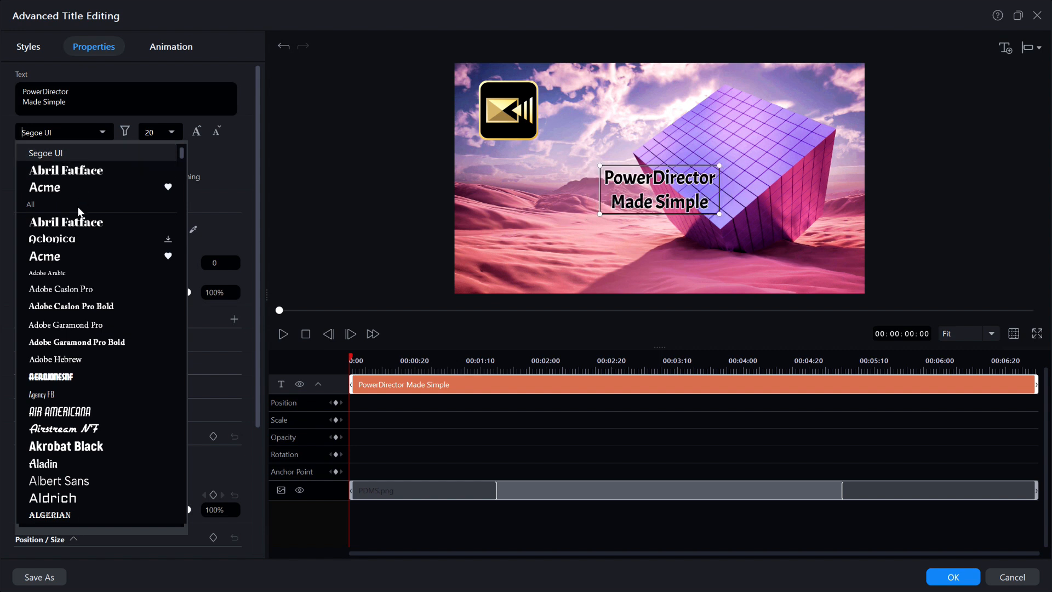
scroll(80, 211, up, 1)
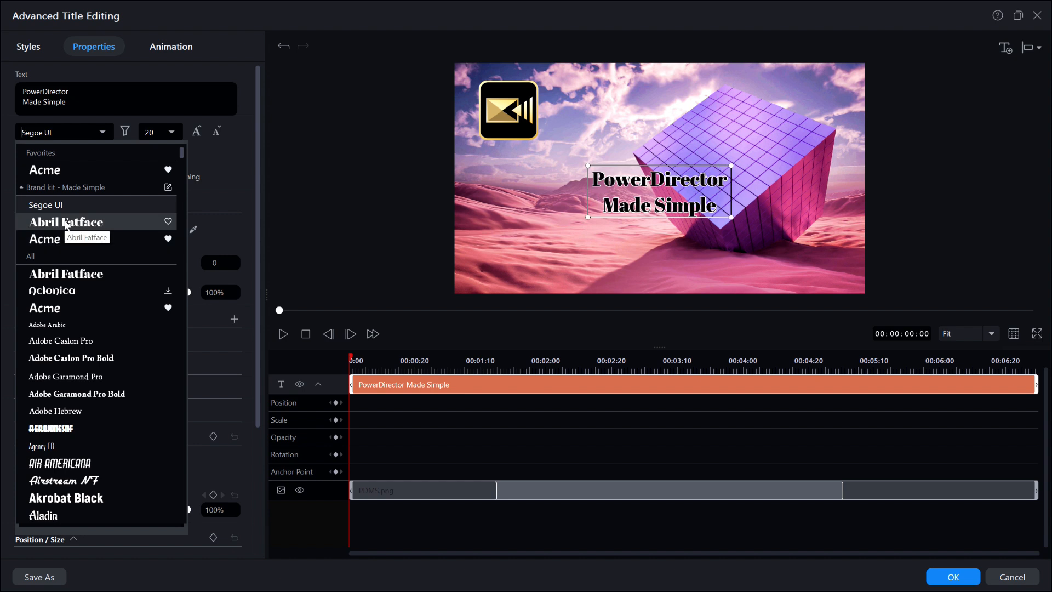
click(83, 221)
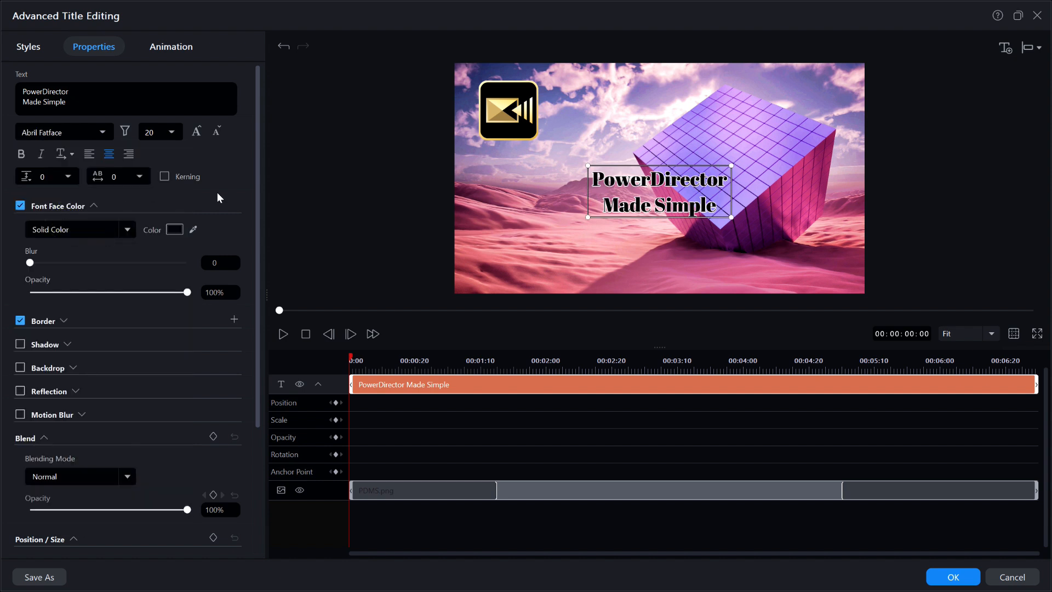
click(173, 131)
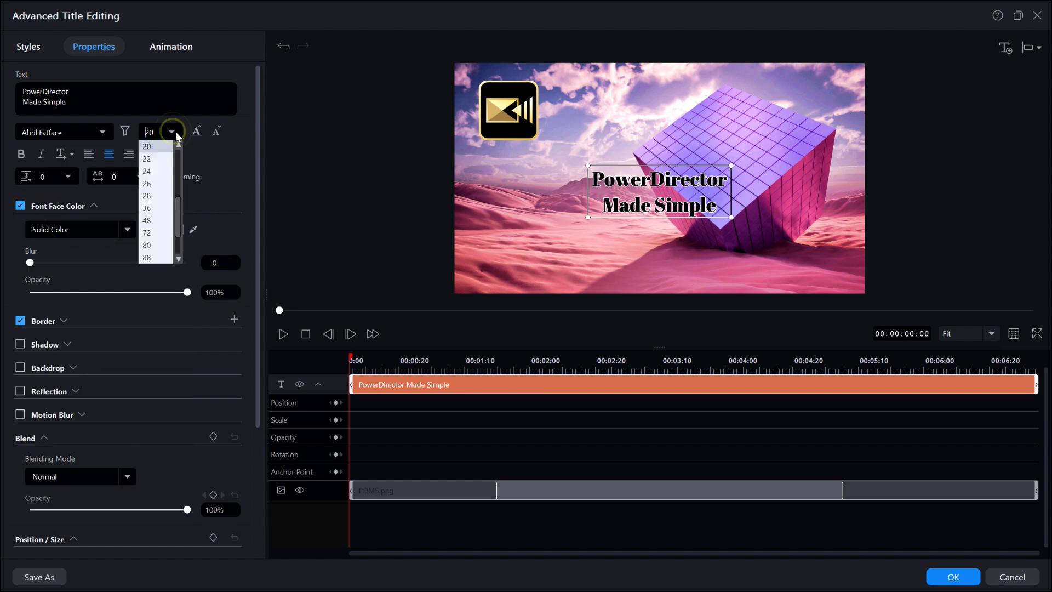
click(148, 208)
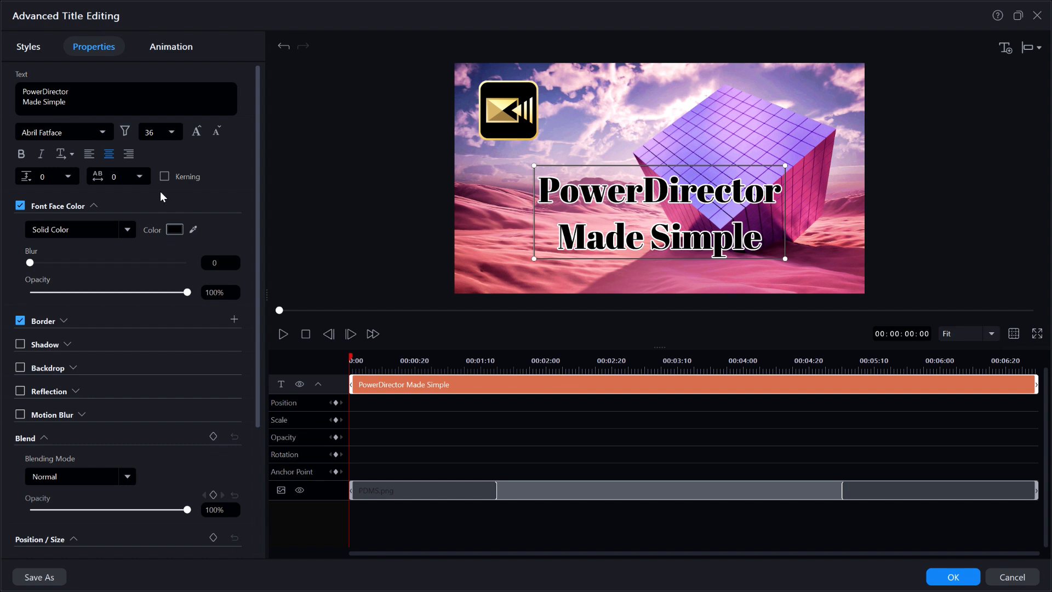
Tighten the line spacing between the two title lines to -8
click(69, 178)
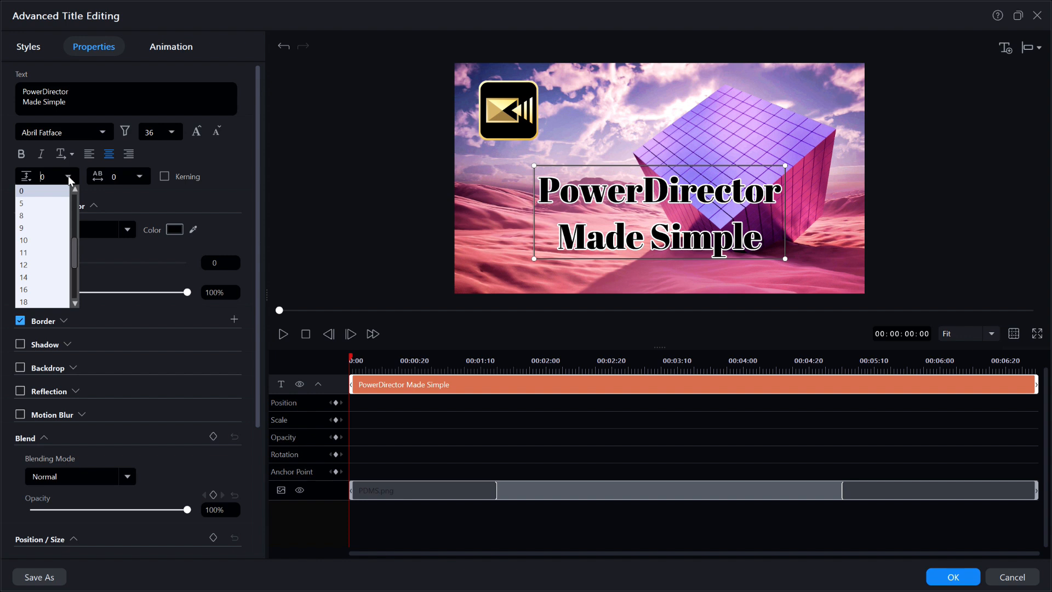
click(73, 212)
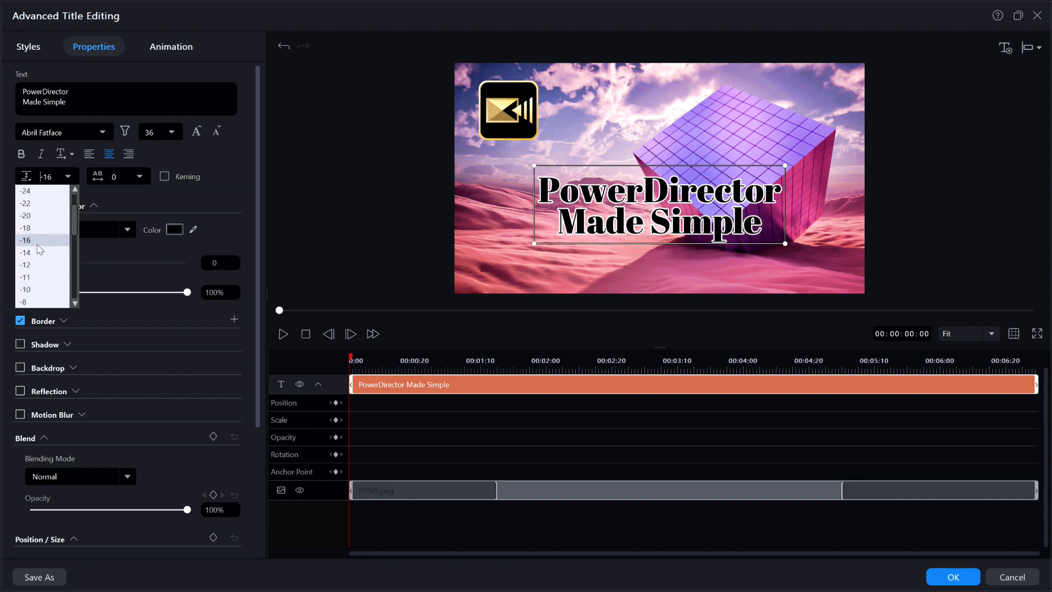
click(24, 302)
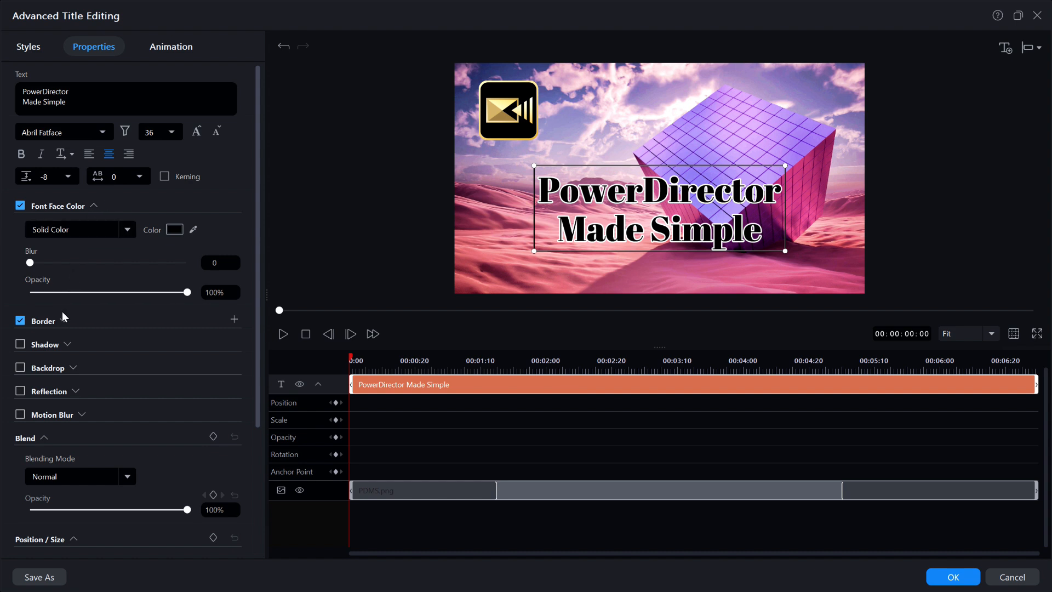
Enable a shadow on the title text and colour it with the gold sampled from the logo in the video preview
click(21, 344)
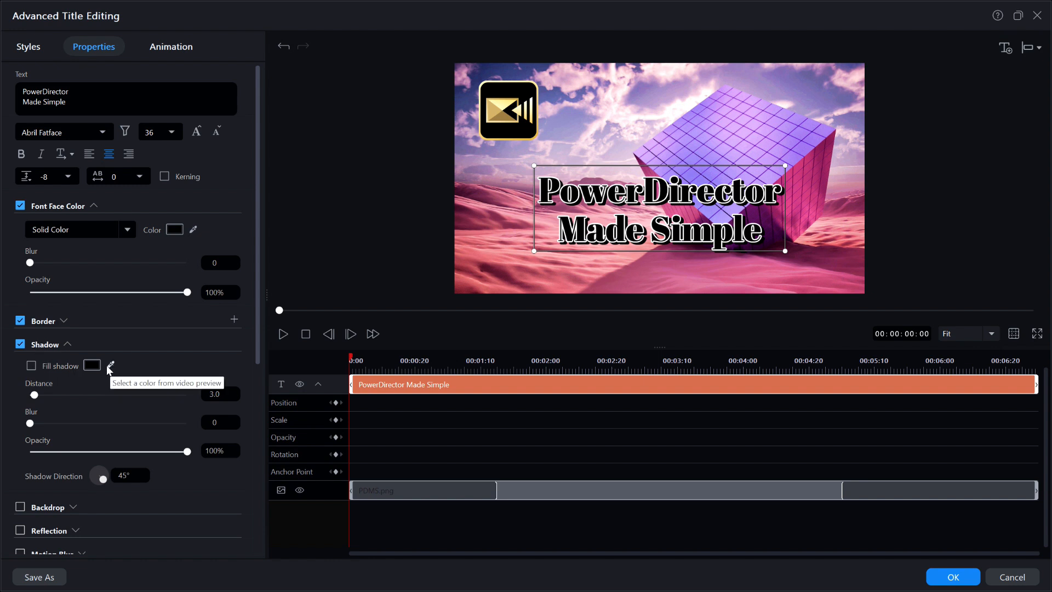
click(111, 366)
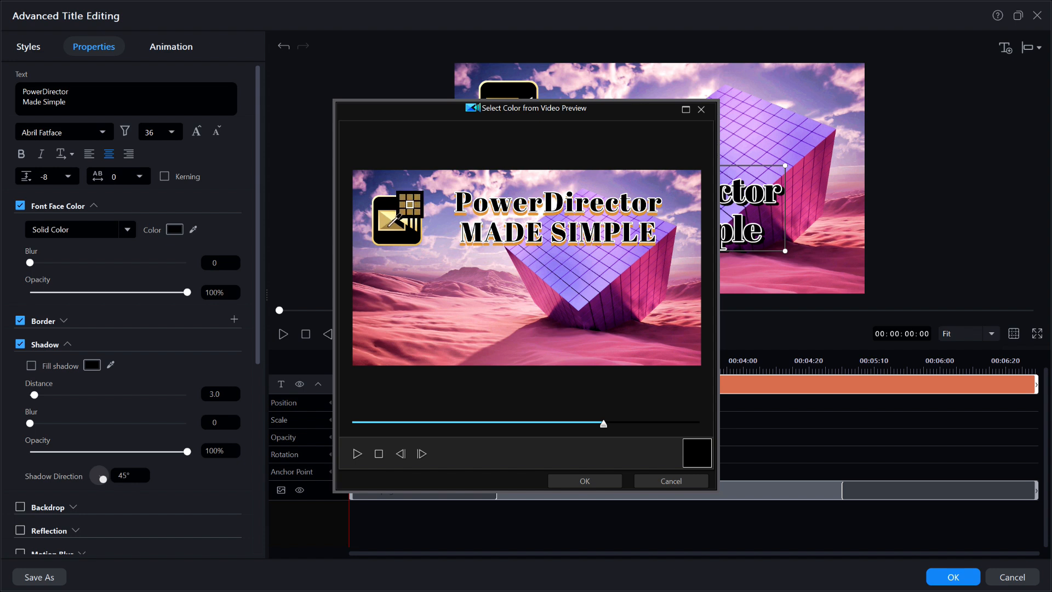
click(392, 225)
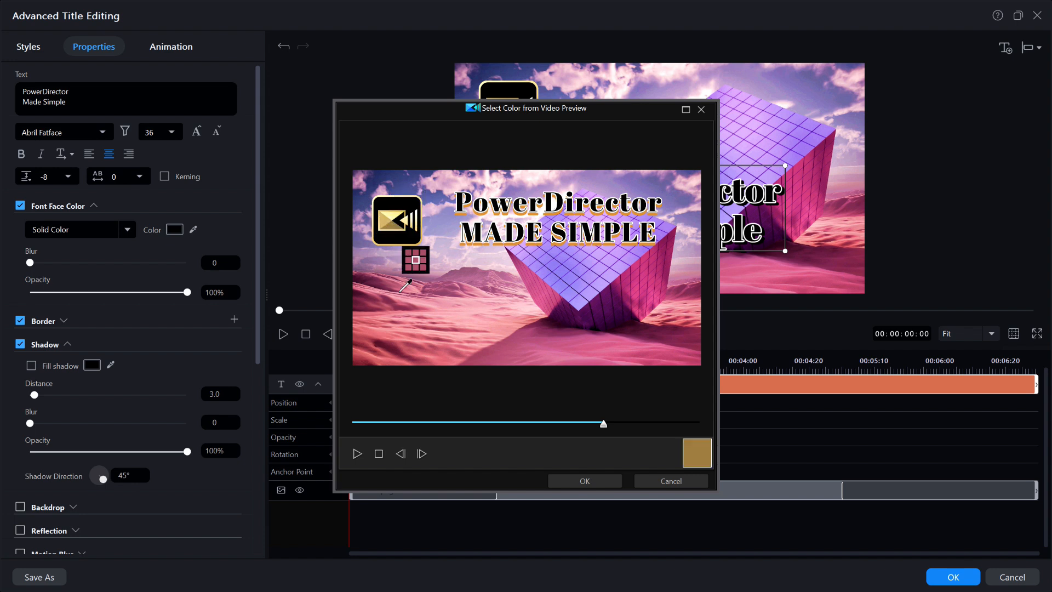
click(592, 480)
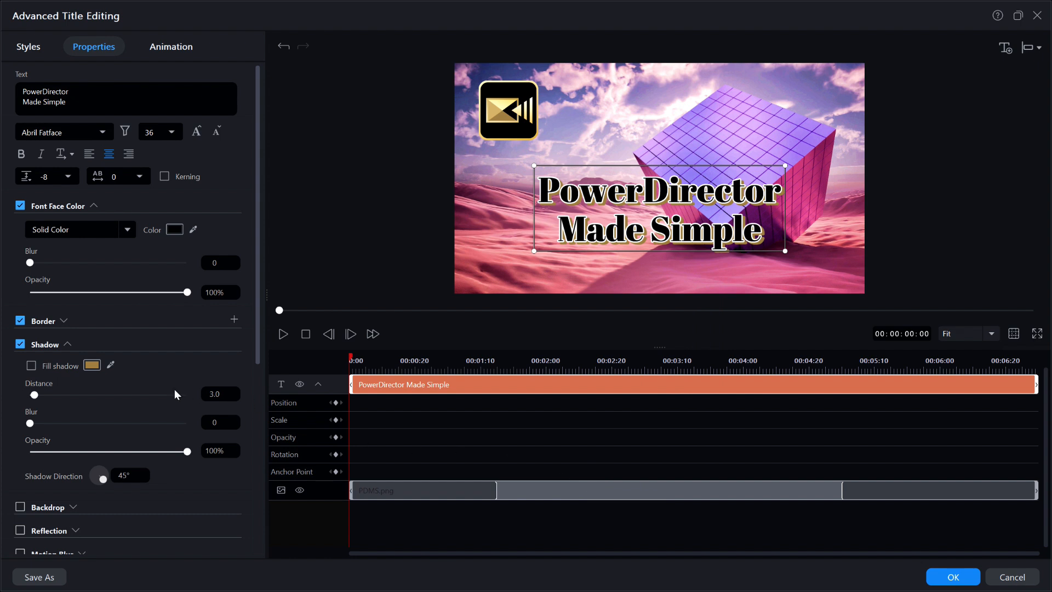
Set the text shadow's direction to 90° and its distance to 4.0
double_click(129, 476)
text(90)
key(Return)
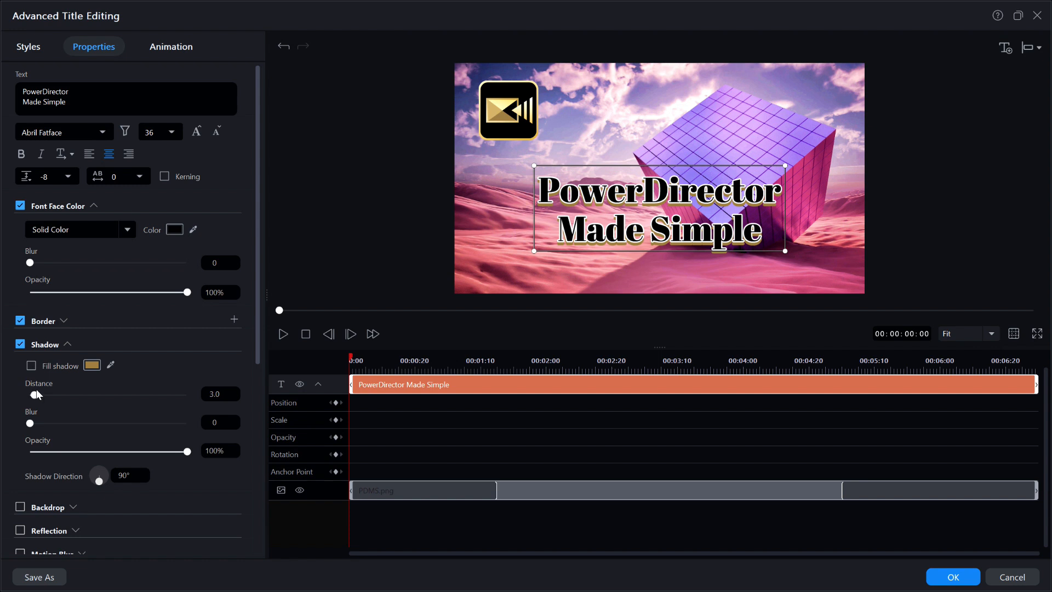
double_click(214, 393)
text(4)
key(Return)
Add a position keyframe to the text at 00:00:00:00 and move the text just outside the frame's upper-right corner
drag(682, 163, 720, 66)
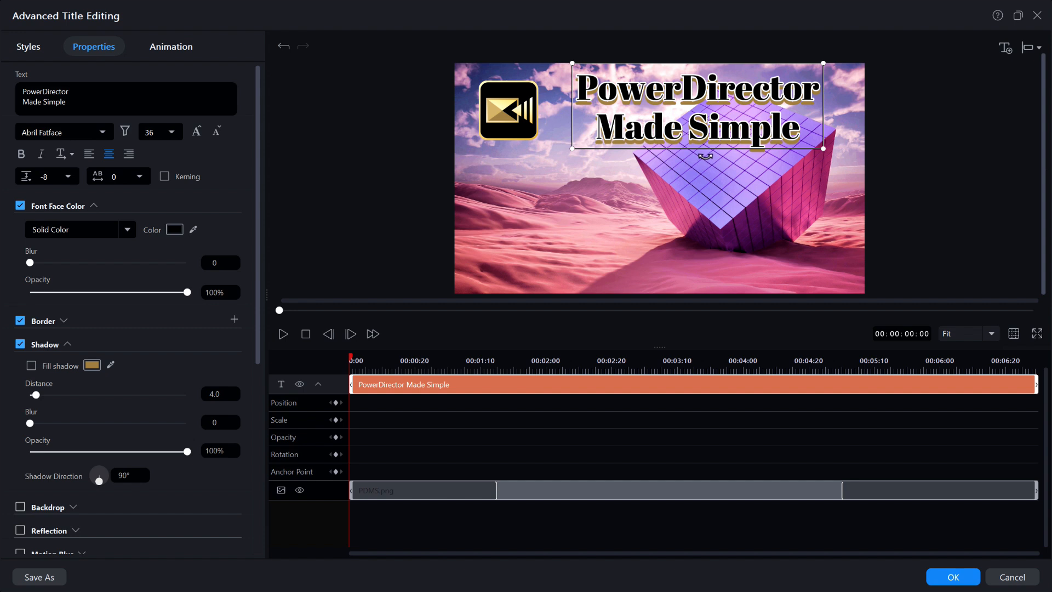
click(456, 389)
click(304, 334)
click(336, 403)
drag(701, 62, 960, 3)
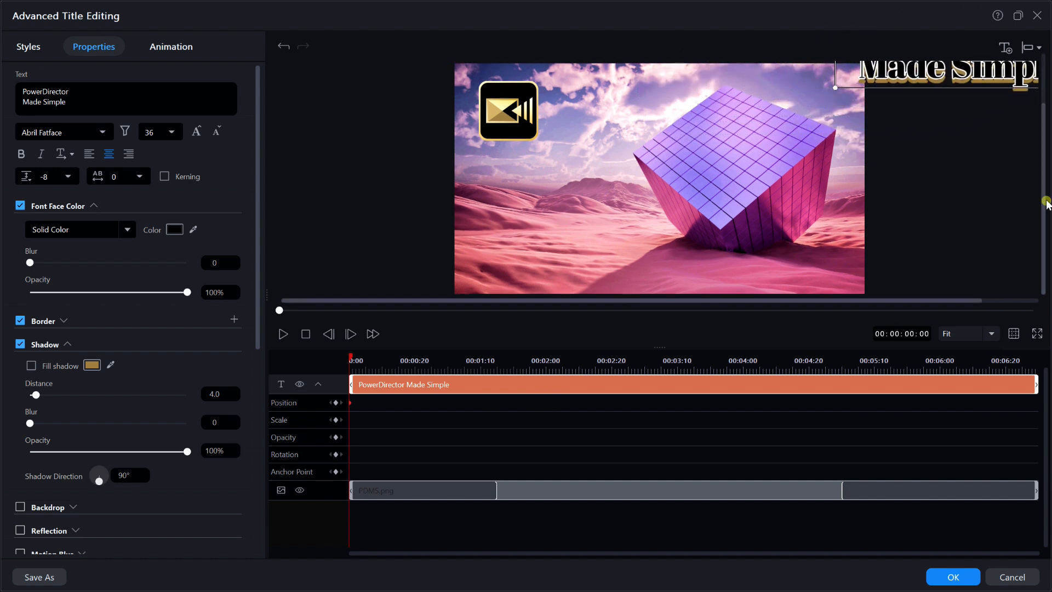
scroll(1047, 201, up, 1)
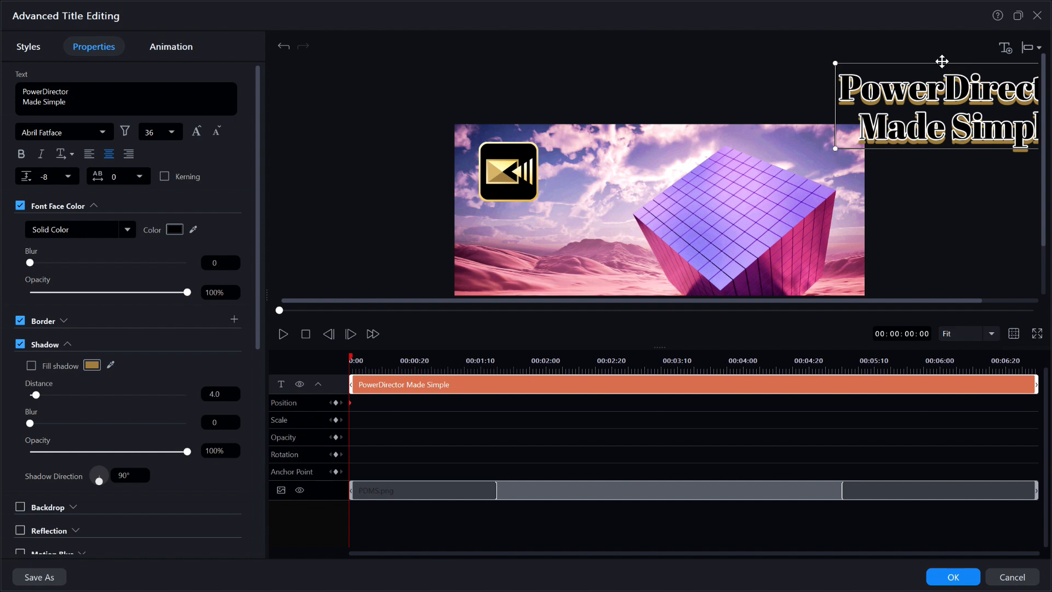
drag(941, 59, 969, 43)
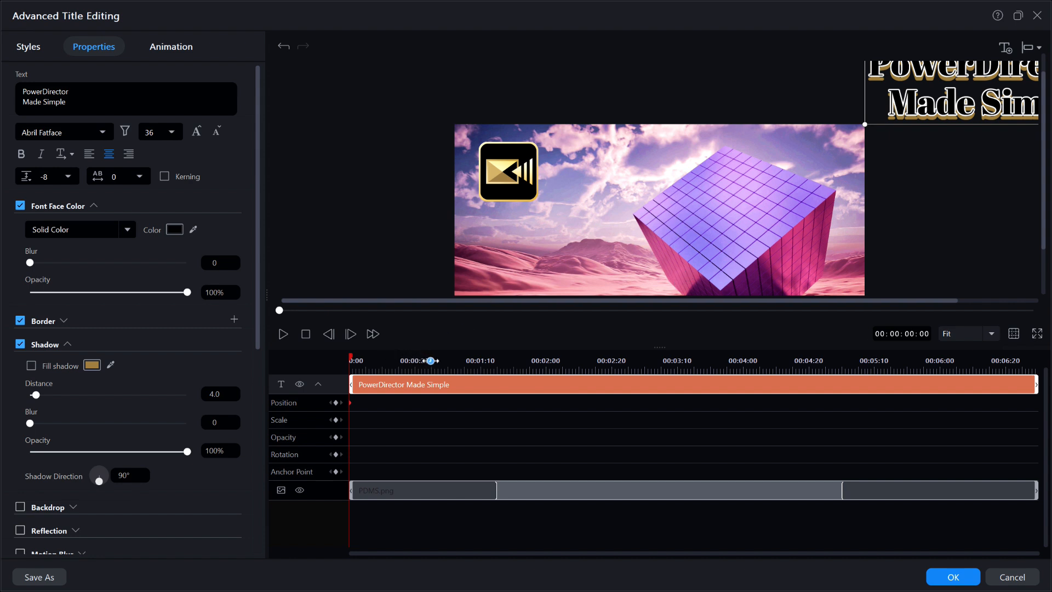
Add a position keyframe at 00:00:01:15 and move the text into the frame beside the logo, at about X 0.60, Y 0.19
click(484, 360)
drag(484, 357, 496, 355)
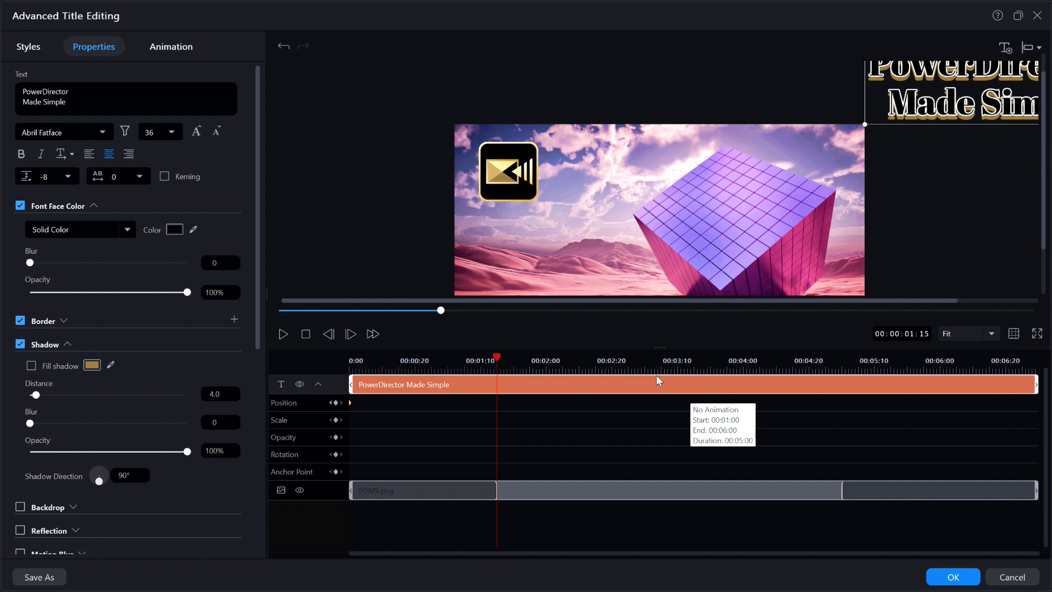
click(335, 403)
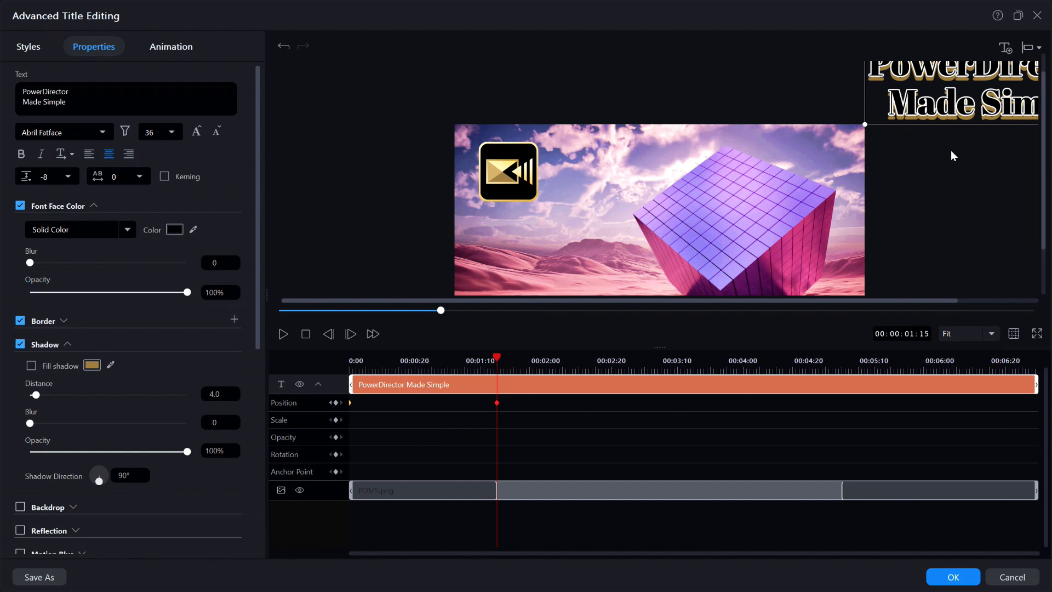
drag(951, 127, 662, 212)
drag(1042, 137, 1037, 207)
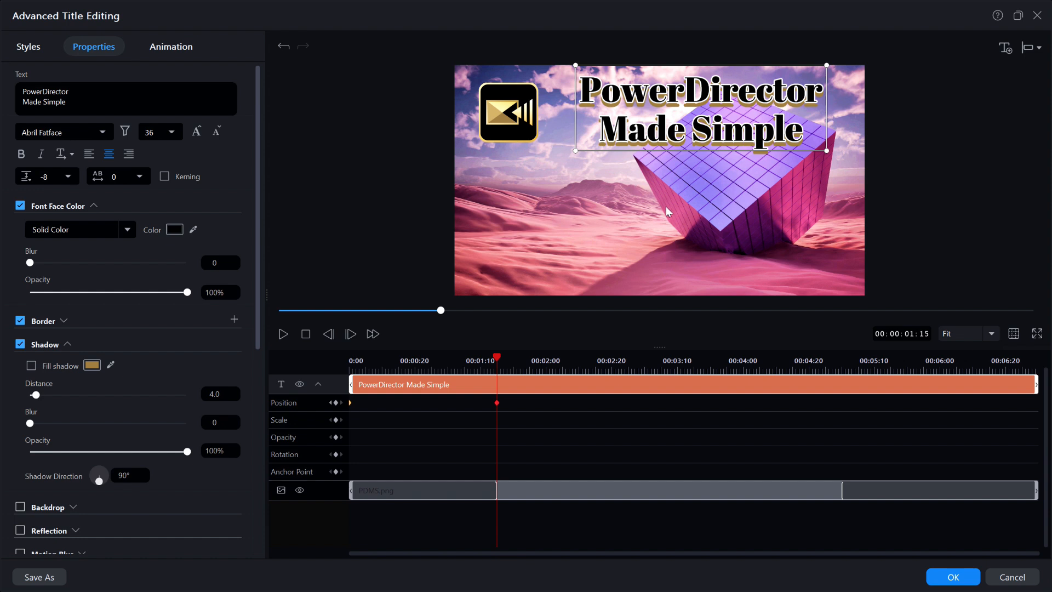
Play the title from the beginning to check the text's fly-in, and pause the preview
click(304, 335)
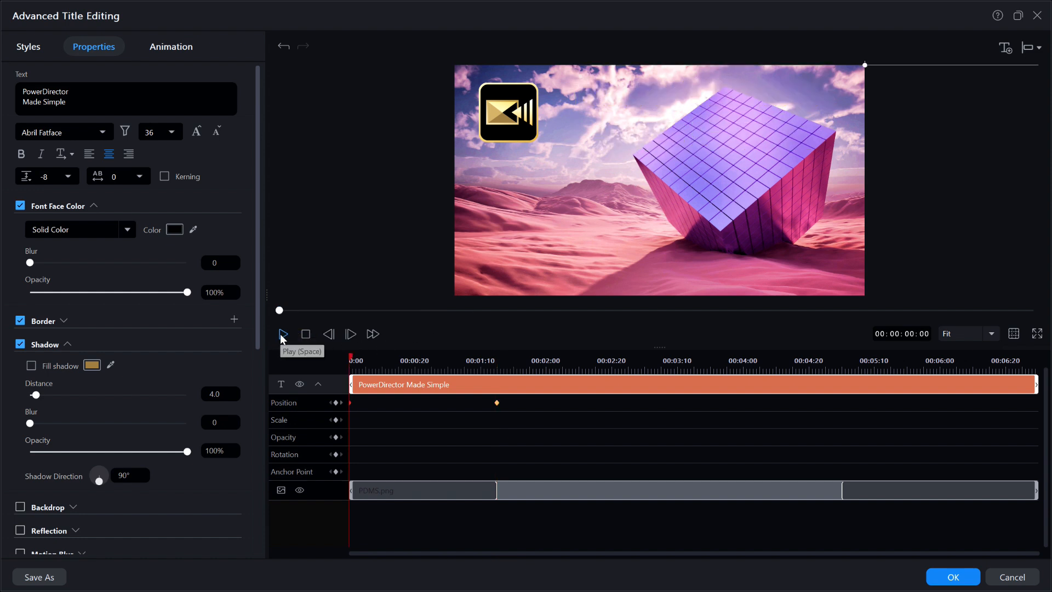
click(282, 336)
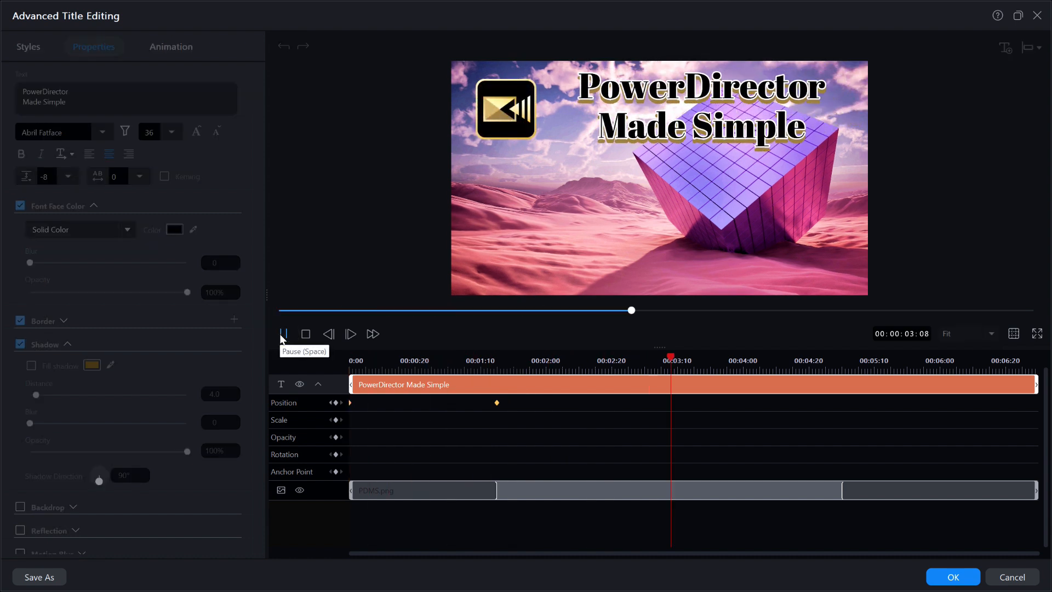
click(283, 335)
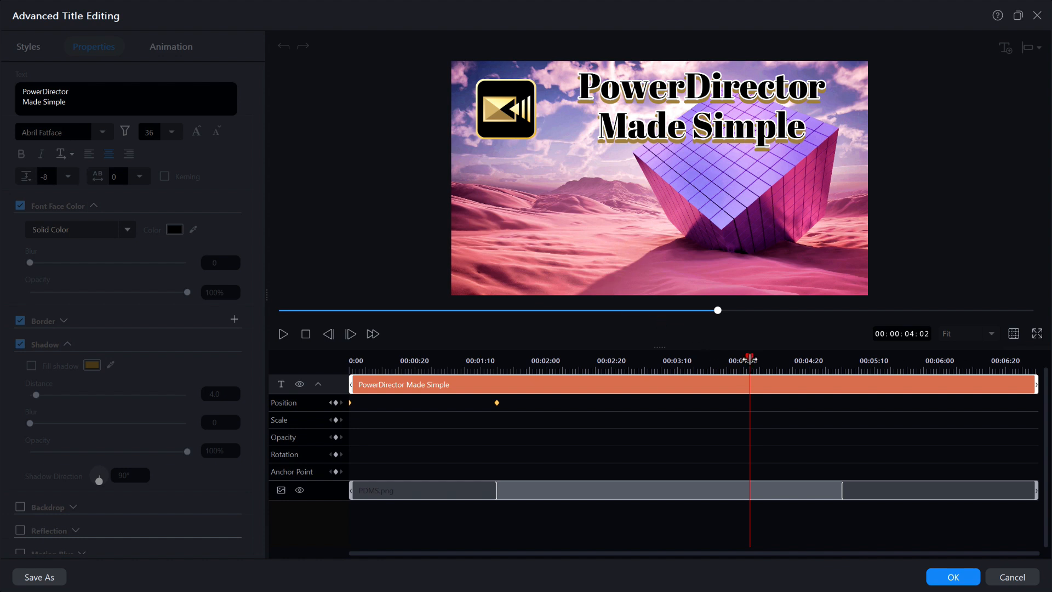
Add a scale keyframe to the text at 00:00:05:00 and bring the Position / Size settings into view
drag(749, 360, 842, 365)
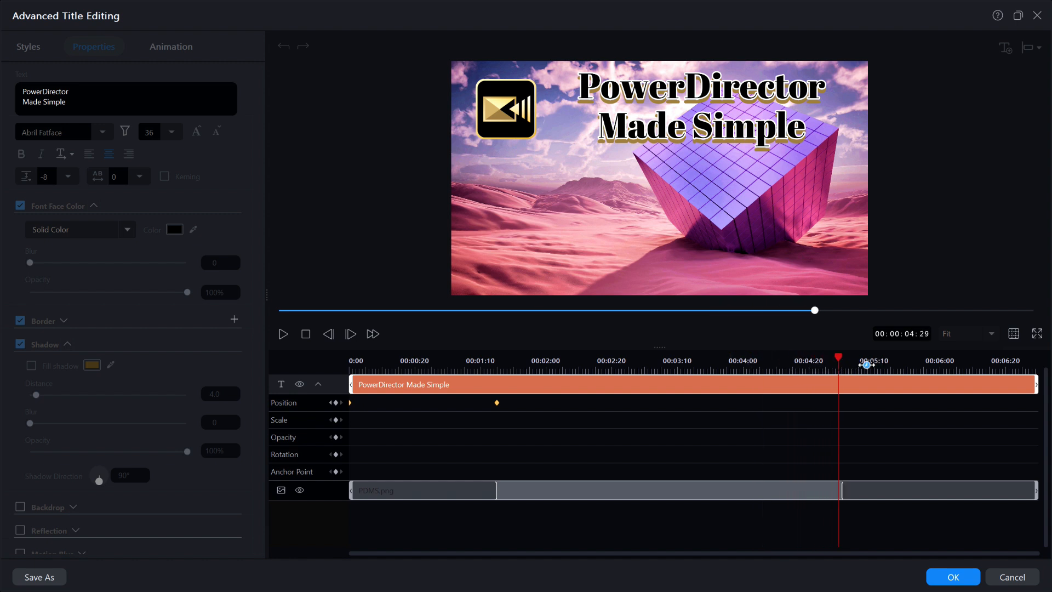
drag(839, 356, 841, 356)
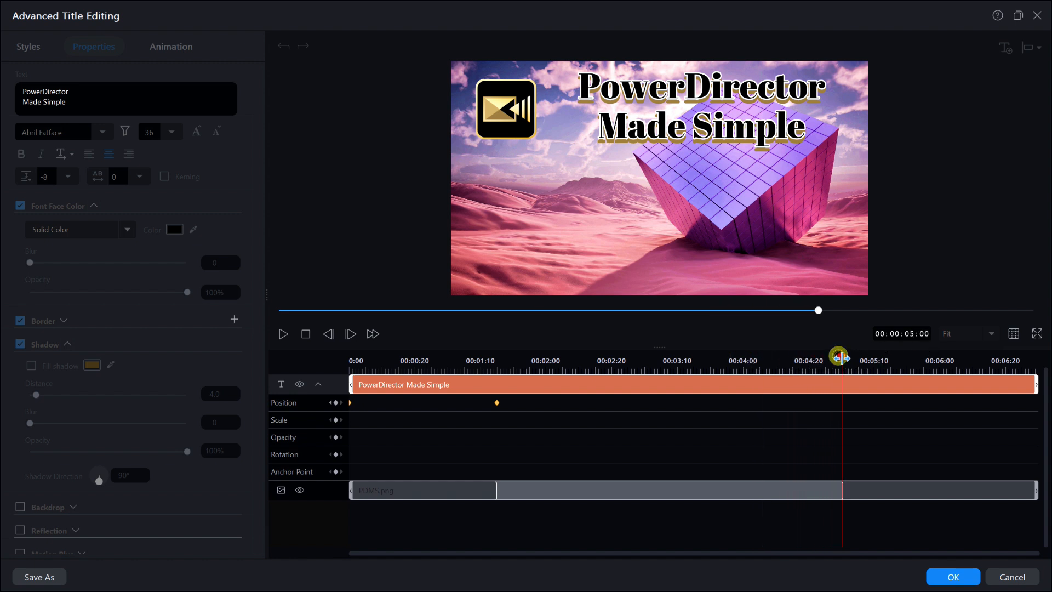
click(335, 420)
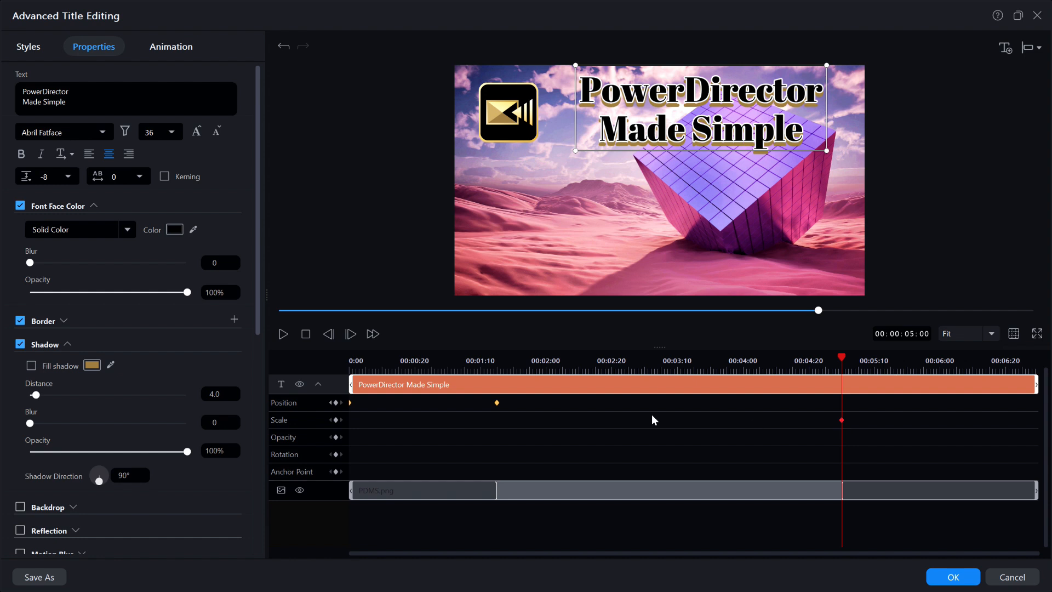
drag(258, 318, 283, 525)
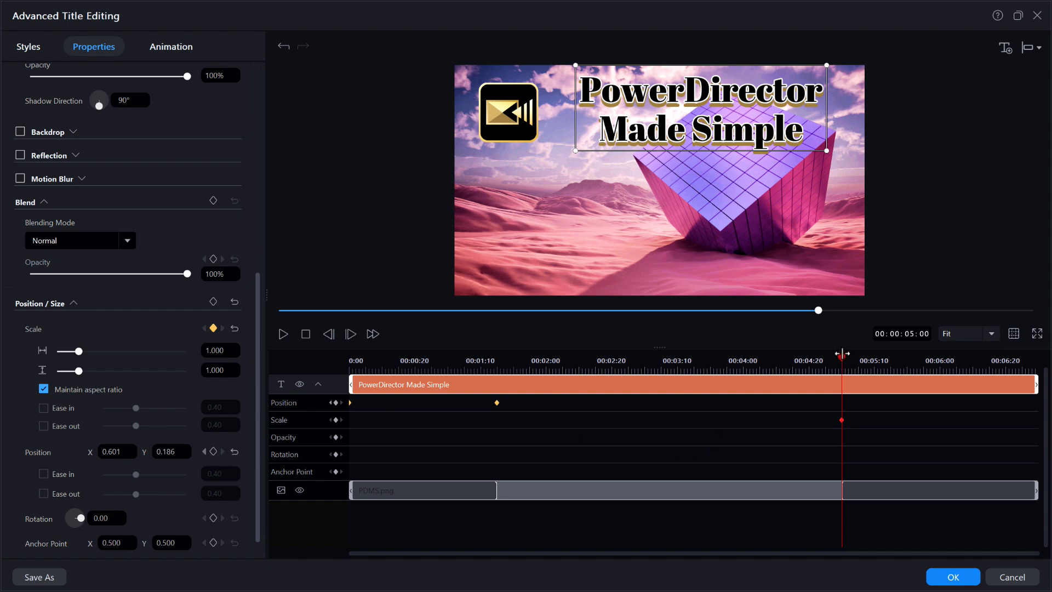
Keyframe the text at 00:00:07:00 with scale 0.200 and position about X 0.61, Y 0.19, and preview the shrinking motion
drag(841, 355, 1037, 356)
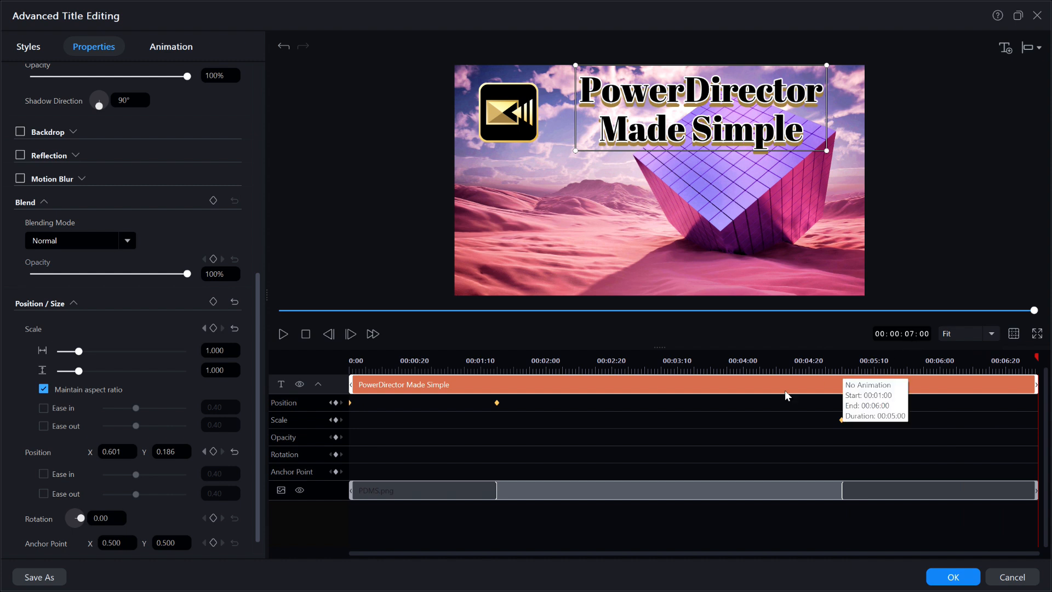
click(336, 420)
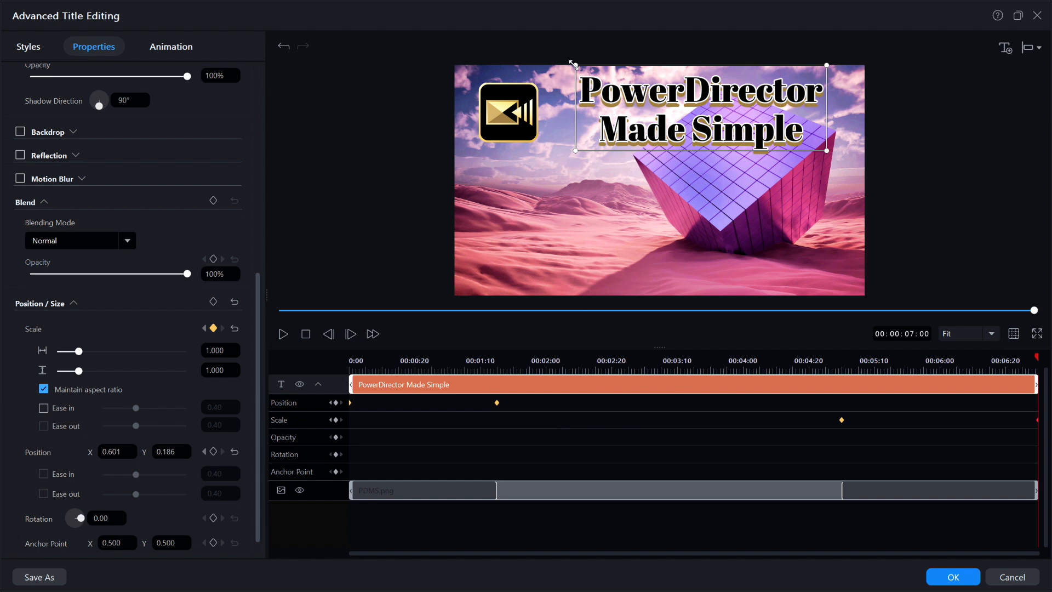
drag(574, 63, 703, 142)
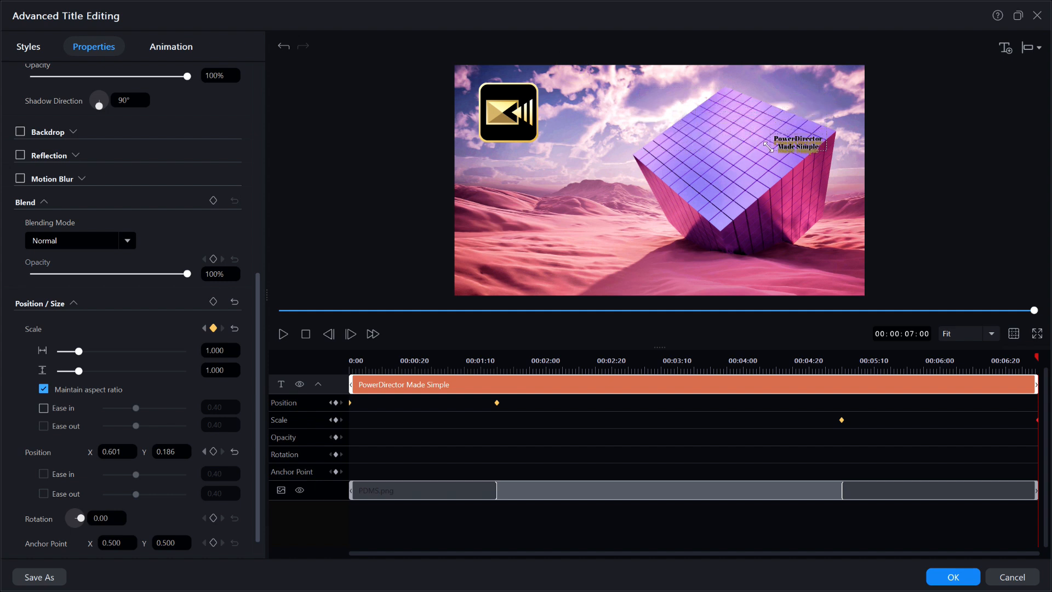
click(793, 145)
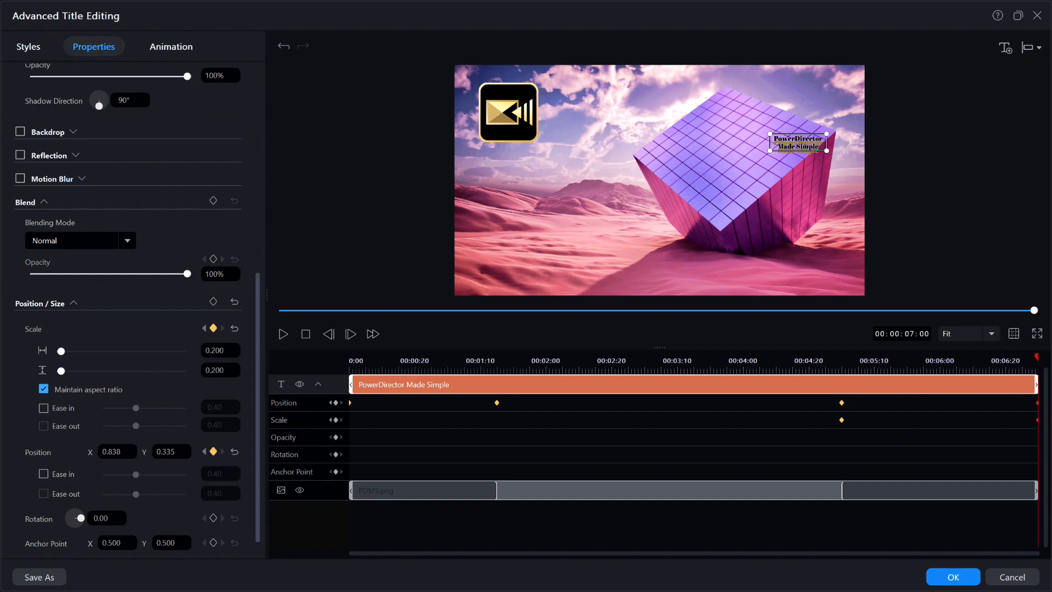
drag(799, 133, 705, 99)
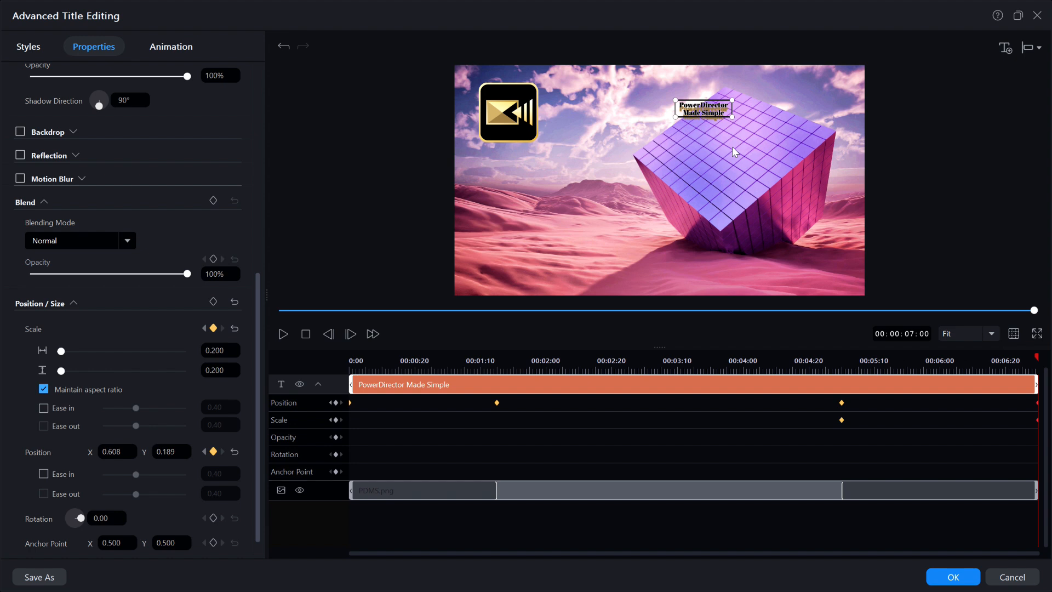
click(306, 335)
click(284, 335)
Keyframe the text's opacity at 00:00:05:00, and add another opacity keyframe at 00:00:07:00 set to 0%
click(842, 420)
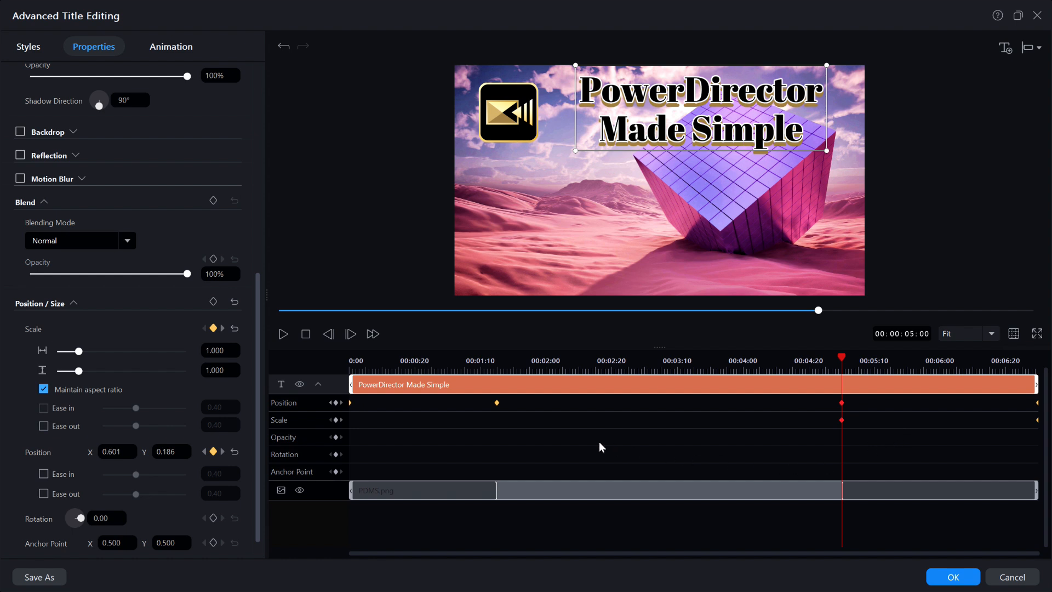
click(336, 438)
drag(844, 360, 1047, 362)
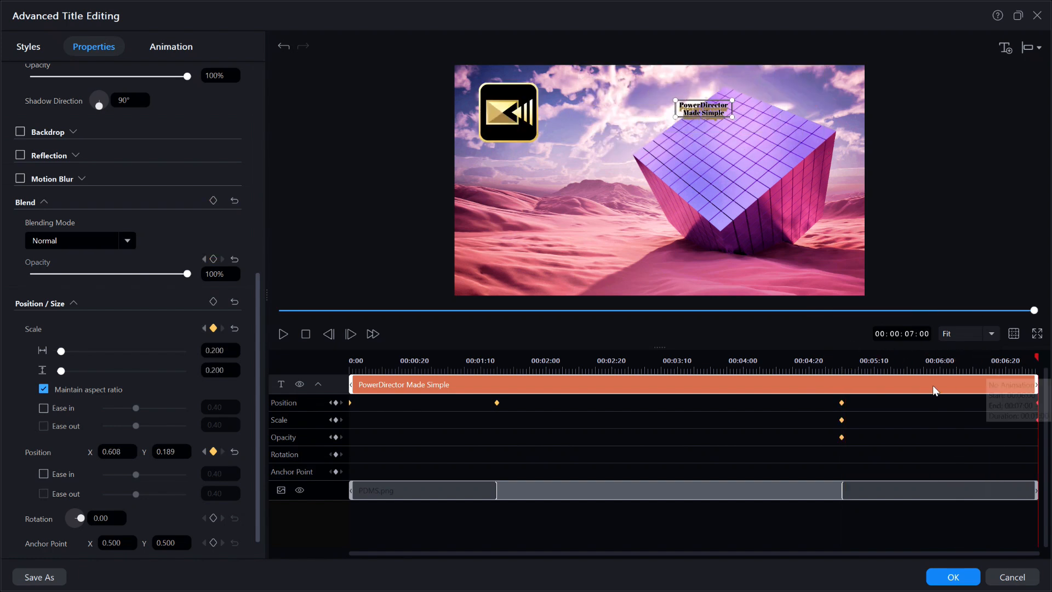
click(336, 437)
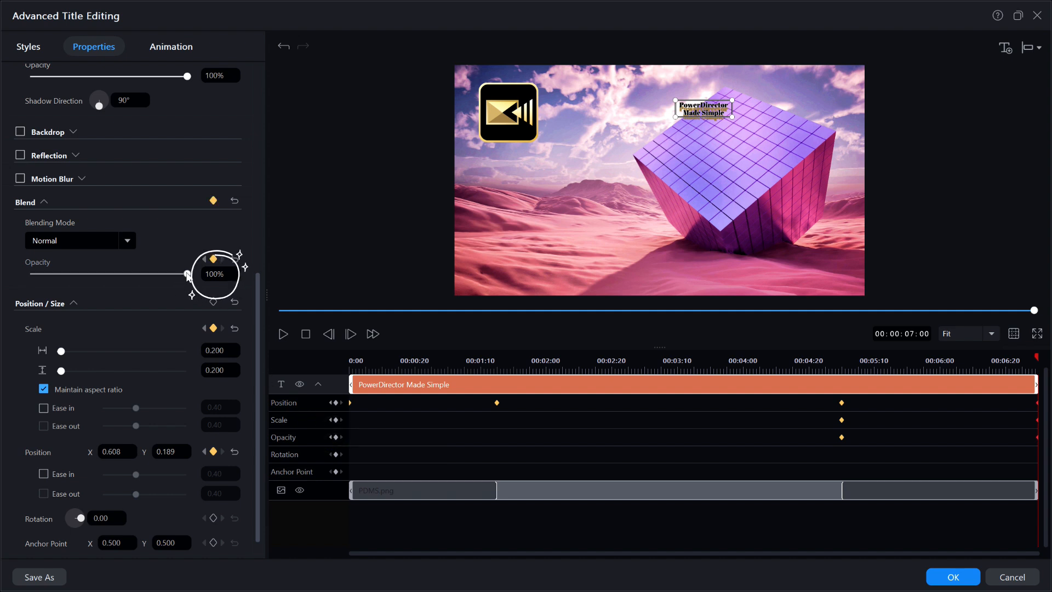
drag(187, 275, 3, 283)
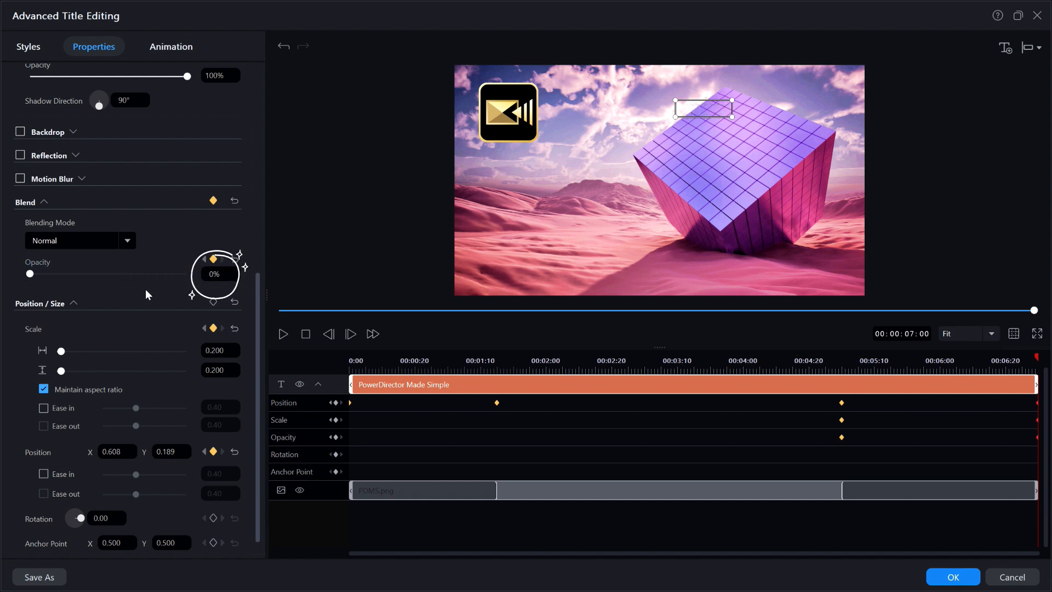
Preview the title from the beginning to check the text's fade-out, and accept the title edits
click(306, 334)
click(285, 335)
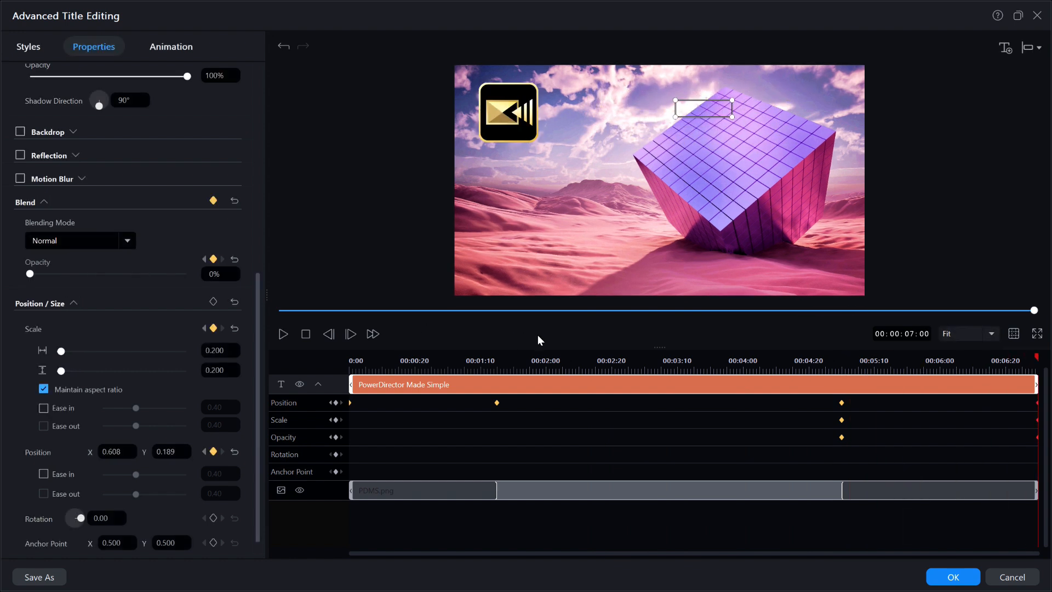
click(953, 577)
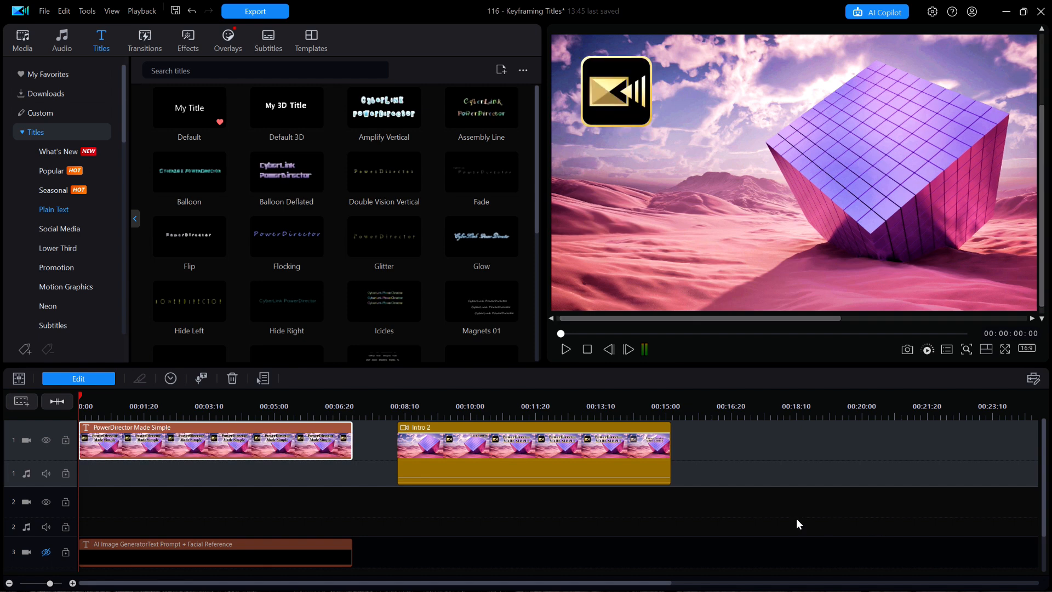
Play the recreated title and the Intro 2 clip on the timeline, and scrub through the recreated title to compare their animation
click(564, 350)
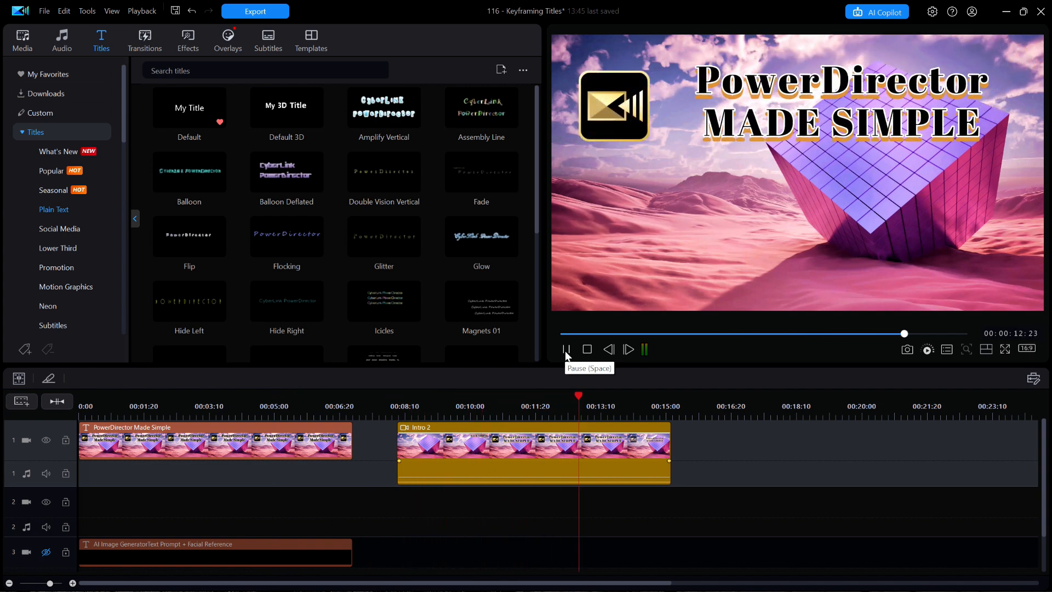
click(566, 349)
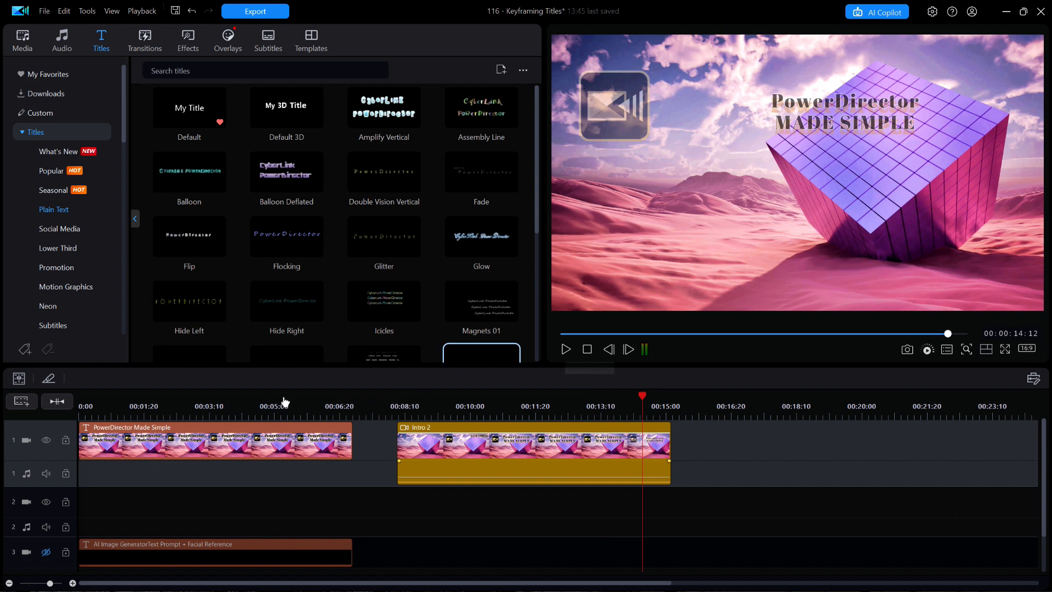
click(267, 405)
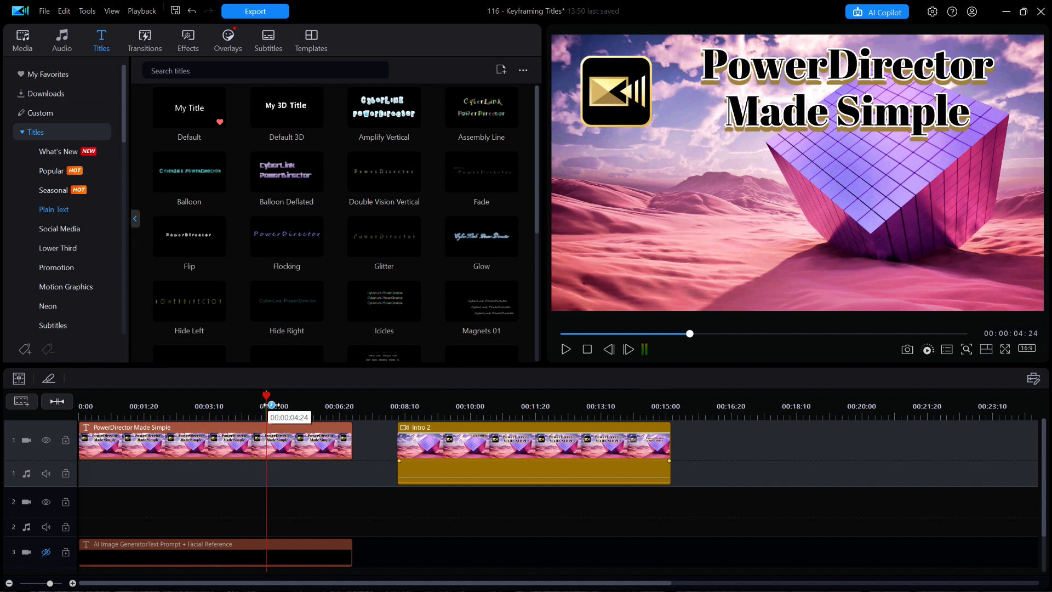
drag(266, 395, 336, 404)
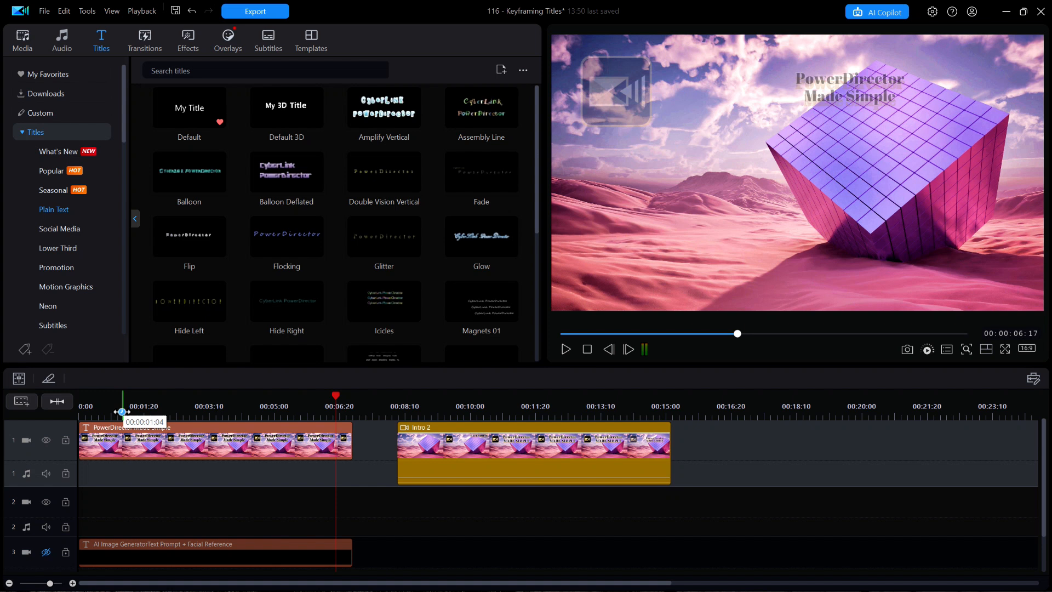
click(137, 406)
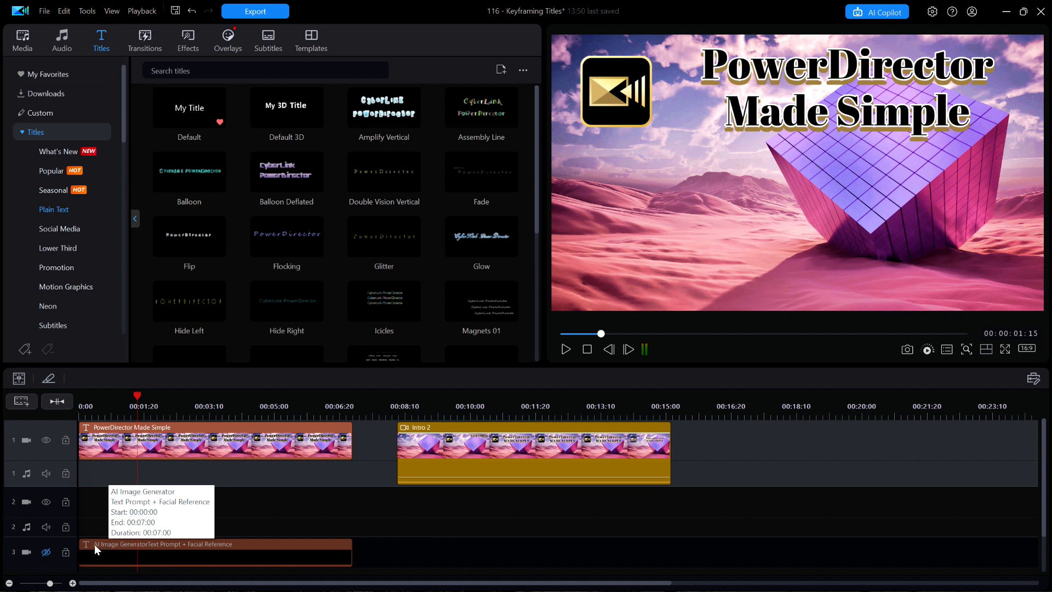
Show video track 3 and open its AI Image Generator title for advanced editing
click(47, 552)
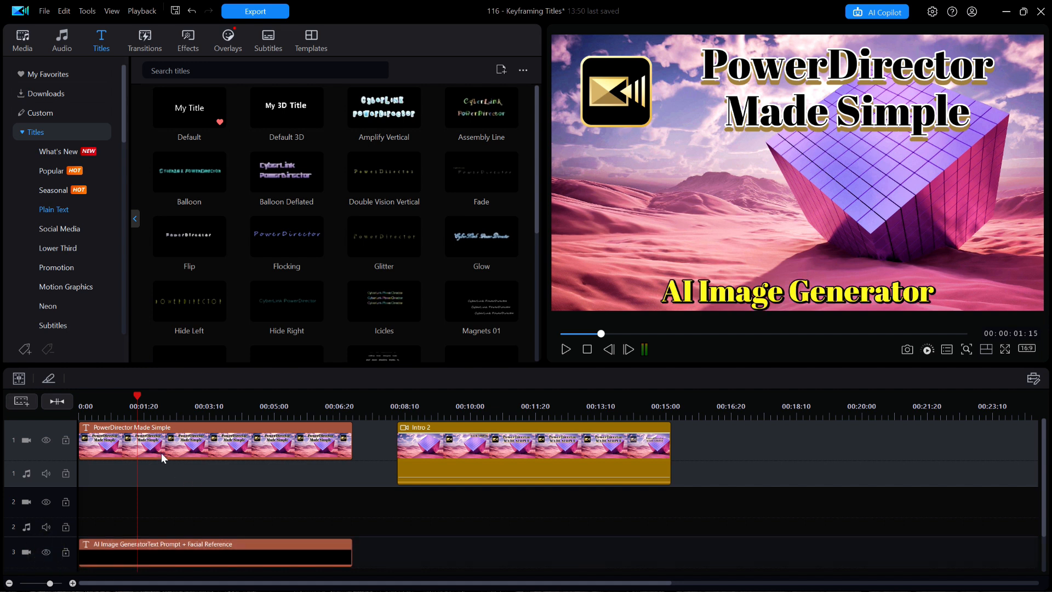
click(185, 554)
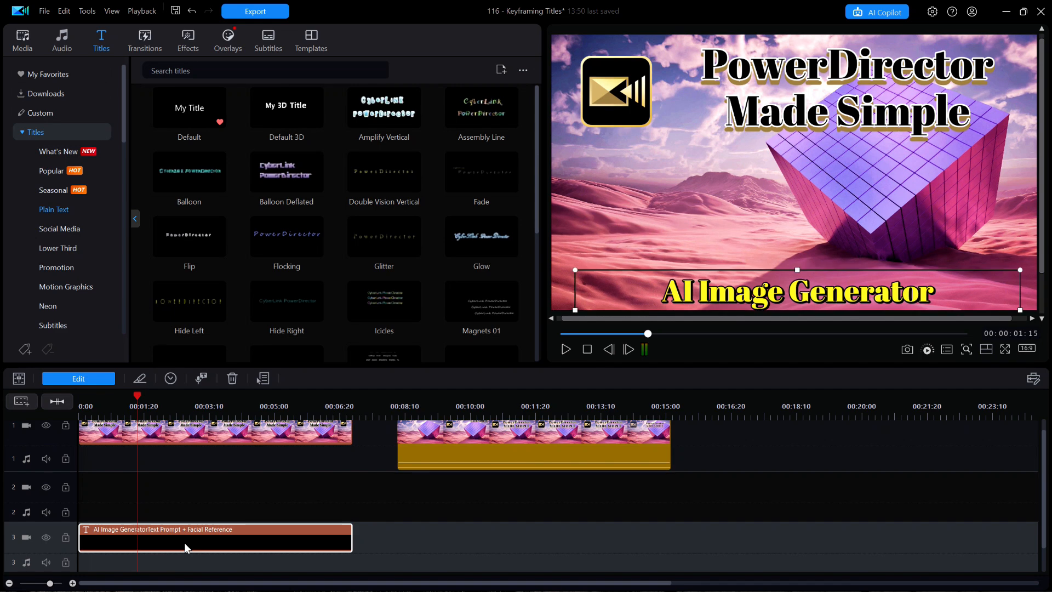
double_click(184, 543)
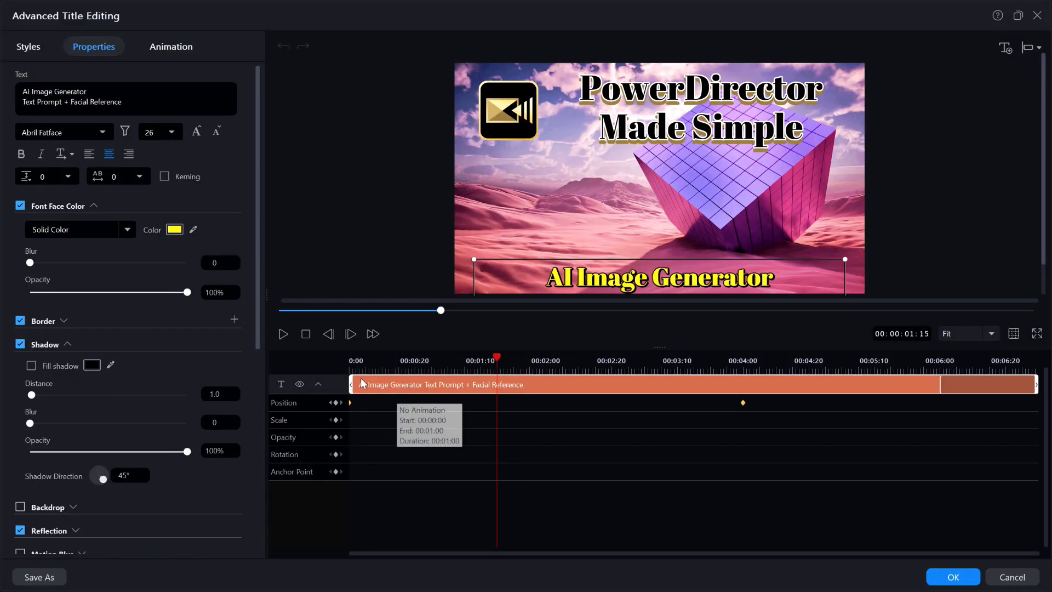
Examine the AI Image Generator title's position keyframes at the start and at 00:00:04:00, and its ending around 00:00:06:16
click(305, 334)
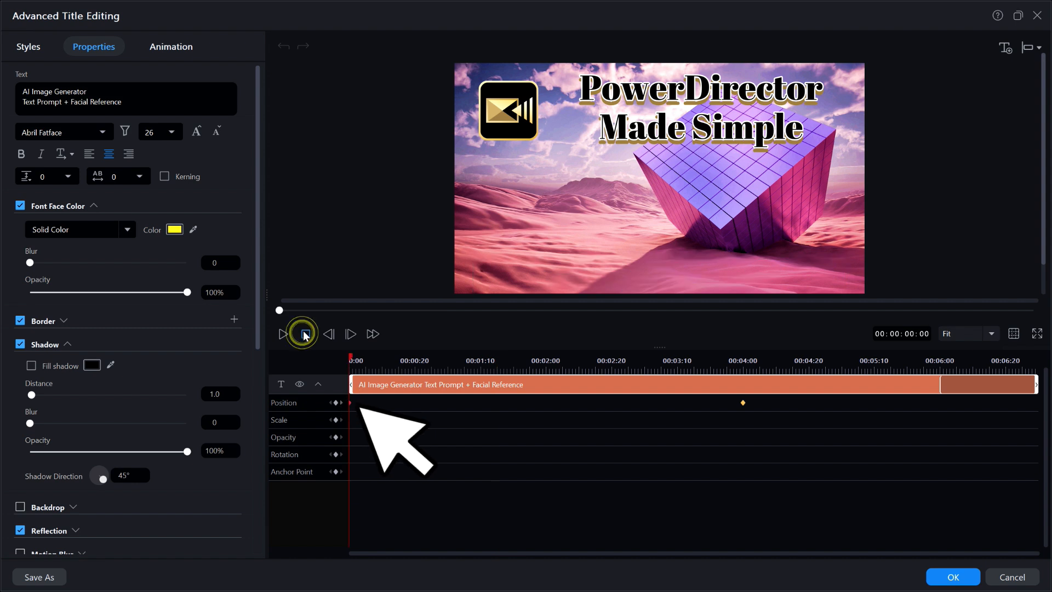
drag(1043, 247, 1045, 298)
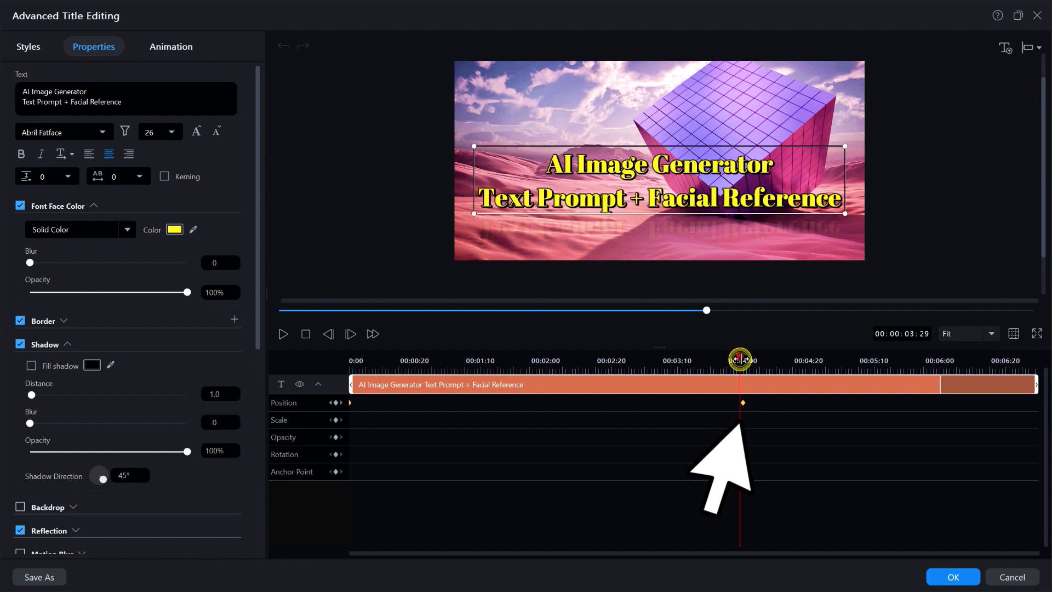
click(740, 361)
click(743, 361)
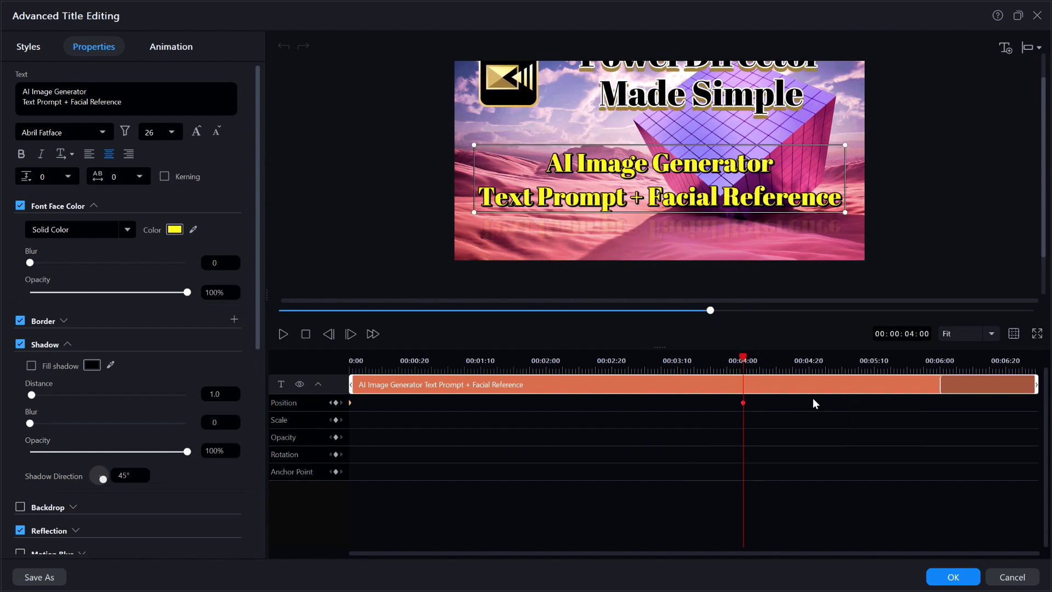
drag(743, 361, 996, 371)
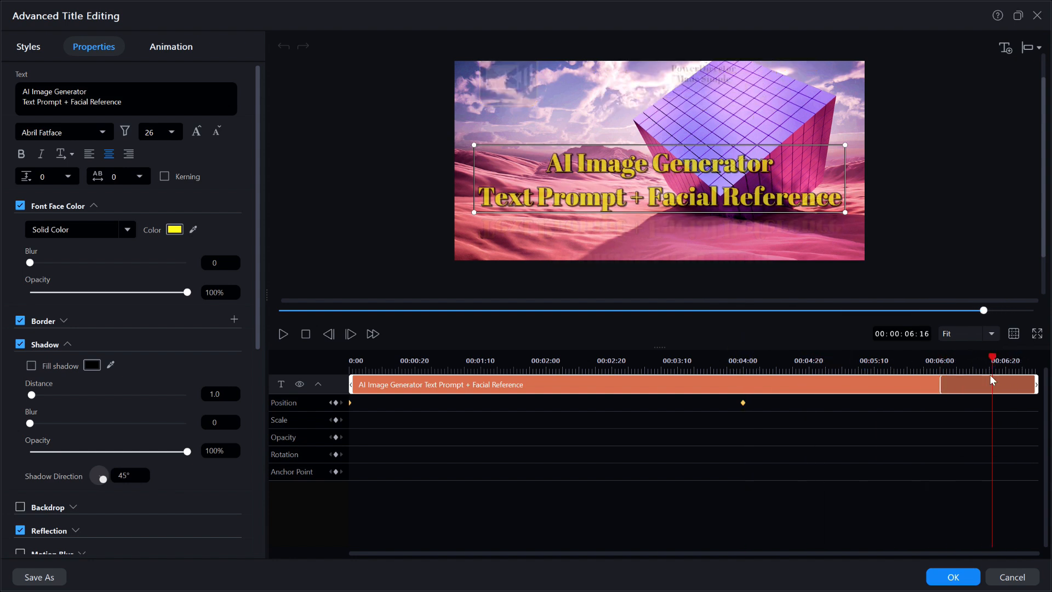
Close the title editor with OK, play the combined intro from the beginning, and pause after it ends
click(957, 577)
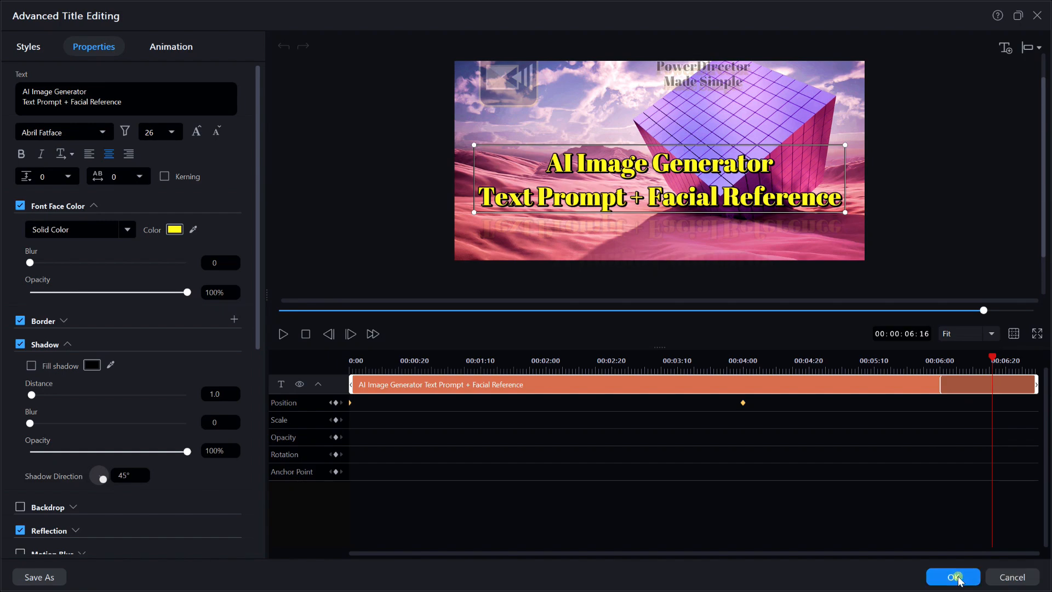
click(587, 351)
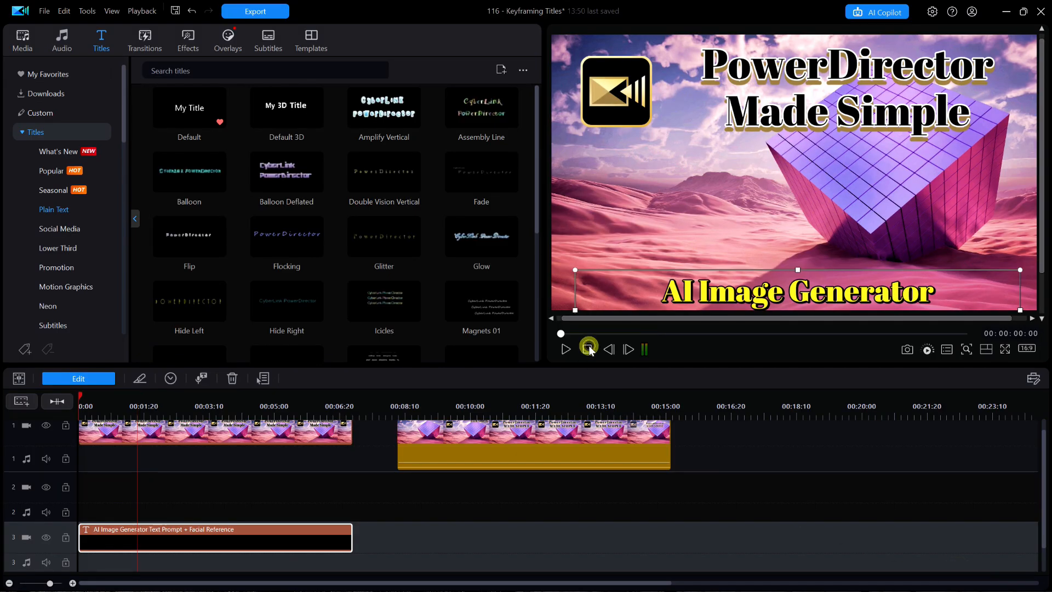
click(566, 349)
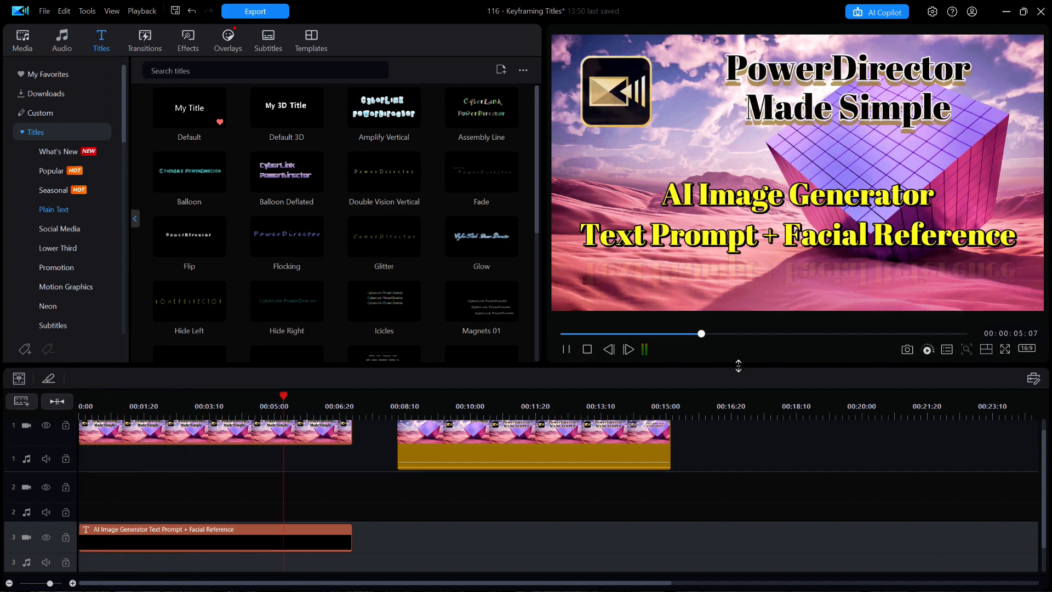
key(space)
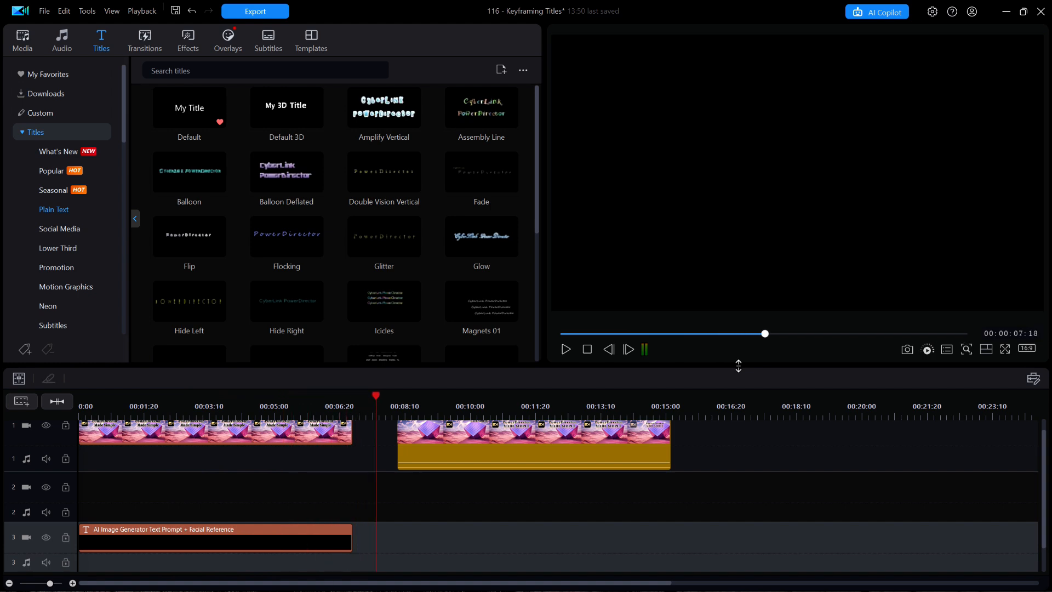